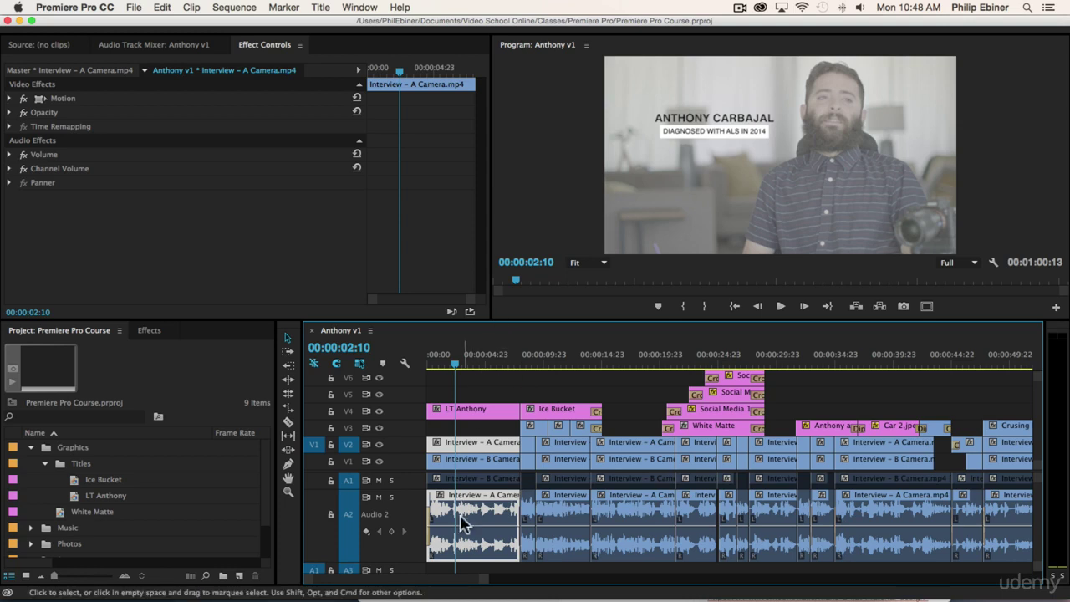
- Play the opening of the sequence from its beginning to listen to the interview audio
{"action": "left_click_drag", "start_coordinate": [454, 364], "coordinate": [418, 361]}
{"action": "key", "text": "space"}
{"action": "key", "text": "space"}
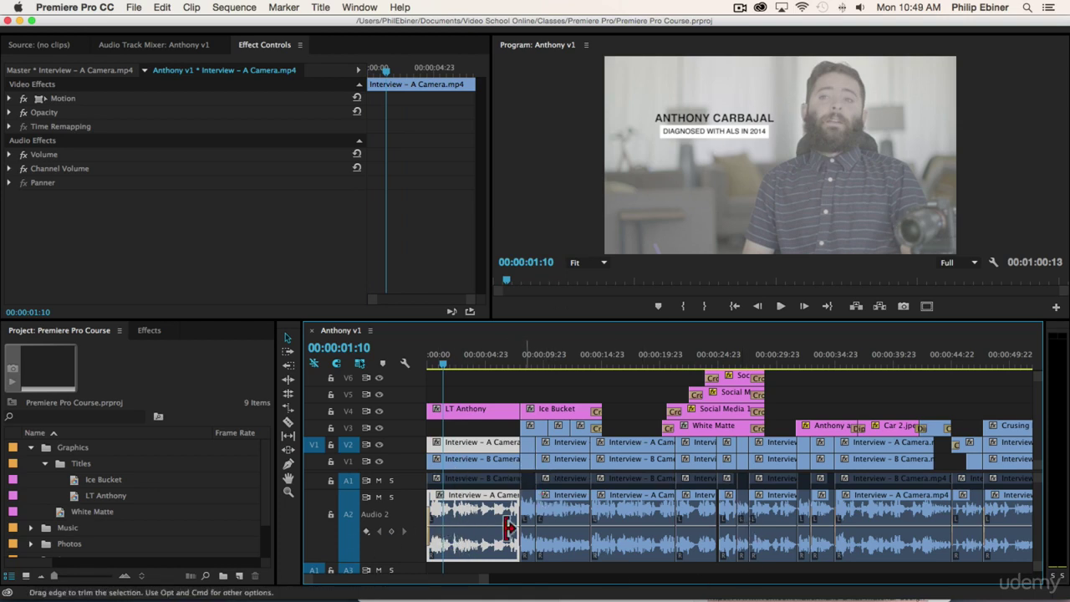
- Collapse the A2 audio track, re-expand it to a moderate height, and try adjusting the first clip's volume line
{"action": "double_click", "coordinate": [373, 497]}
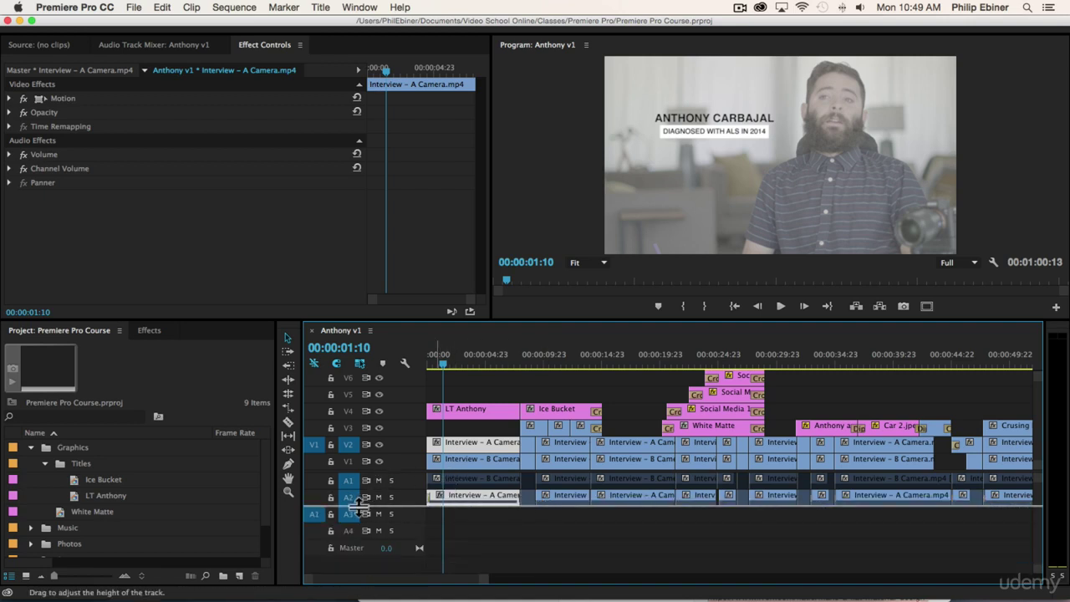
{"action": "left_click_drag", "start_coordinate": [361, 506], "coordinate": [361, 541]}
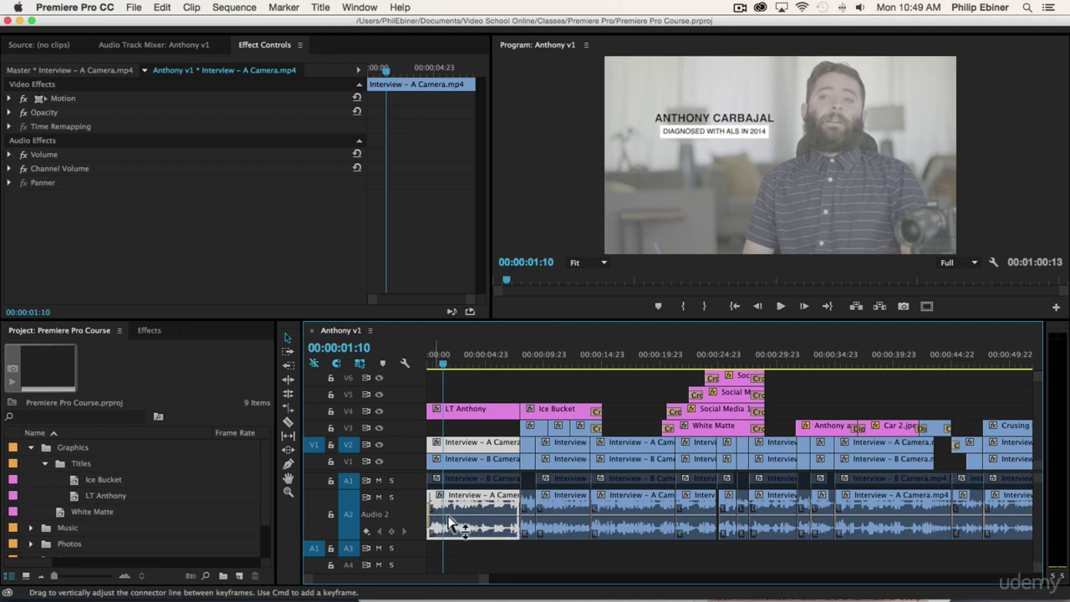
{"action": "left_click_drag", "start_coordinate": [490, 520], "coordinate": [490, 500]}
{"action": "scroll", "coordinate": [490, 500], "scroll_direction": "down", "scroll_amount": 2}
{"action": "scroll", "coordinate": [495, 506], "scroll_direction": "up", "scroll_amount": 2}
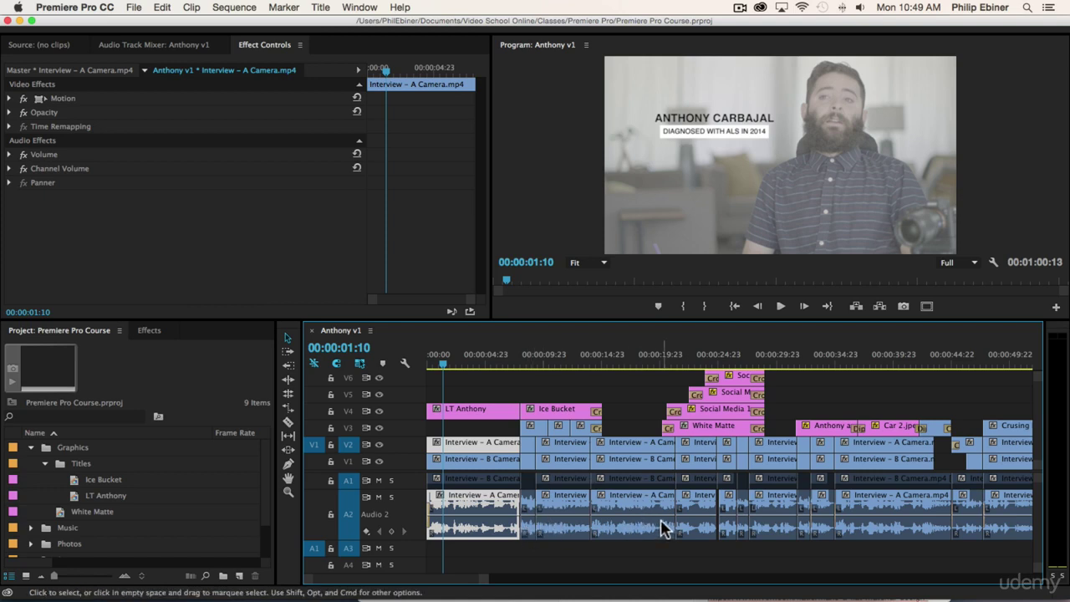
- Listen to the opening Interview – A Camera audio from 00:00:01:10 to about 00:00:02:18, with its waveform enlarged
{"action": "key", "text": "="}
{"action": "key", "text": "="}
{"action": "key", "text": "="}
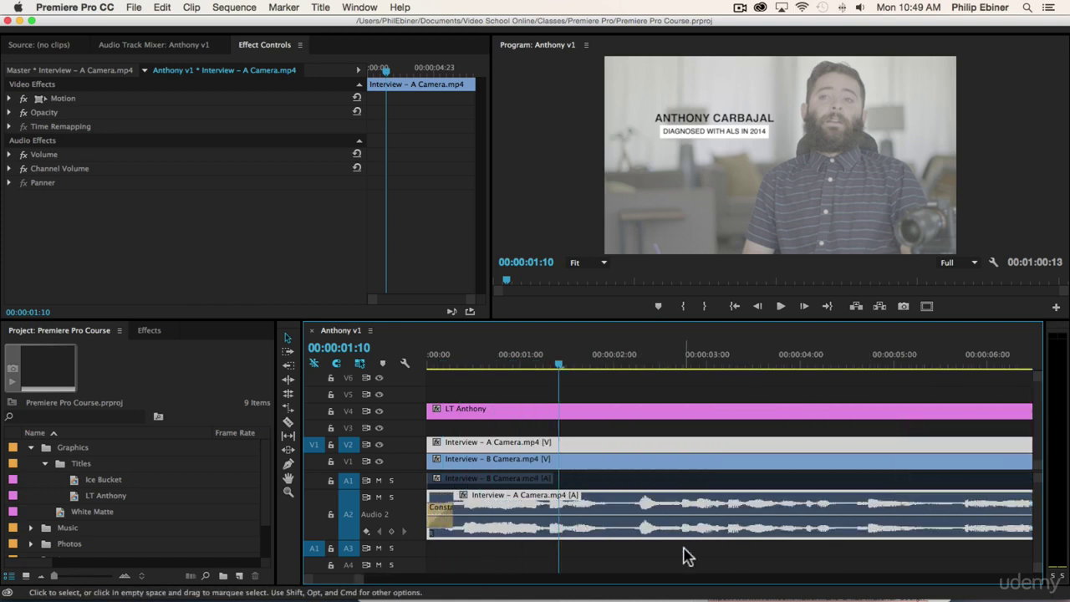
{"action": "key", "text": "space"}
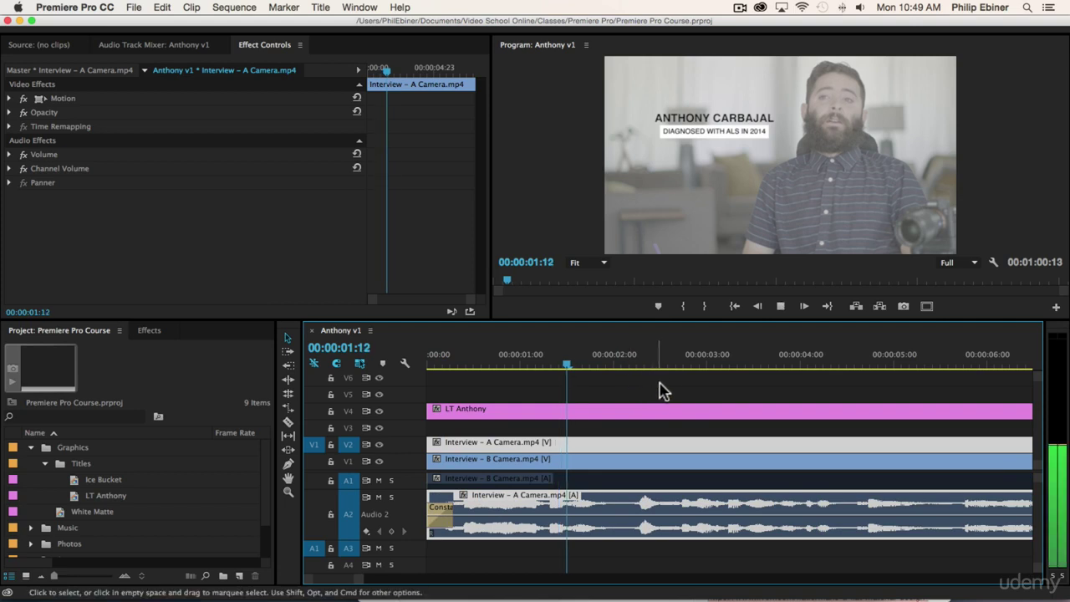
{"action": "key", "text": "space"}
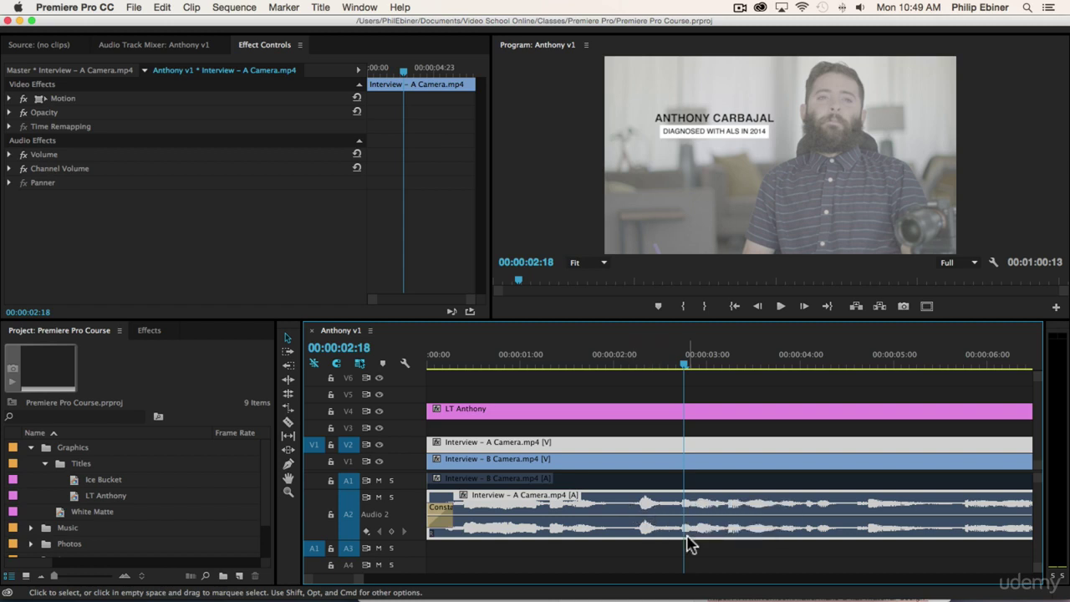
- Split the Interview – A Camera clip on both sides of the loud peak after 00:00:02:00 and lower the middle piece's volume
{"action": "left_click", "coordinate": [614, 361]}
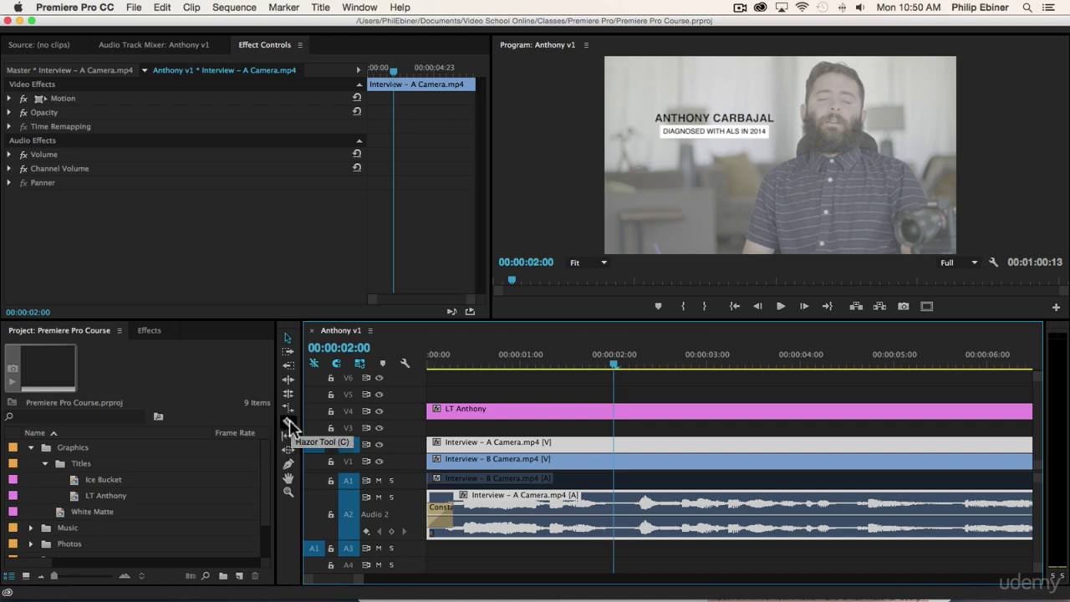
{"action": "left_click", "coordinate": [288, 424]}
{"action": "left_click", "coordinate": [619, 514]}
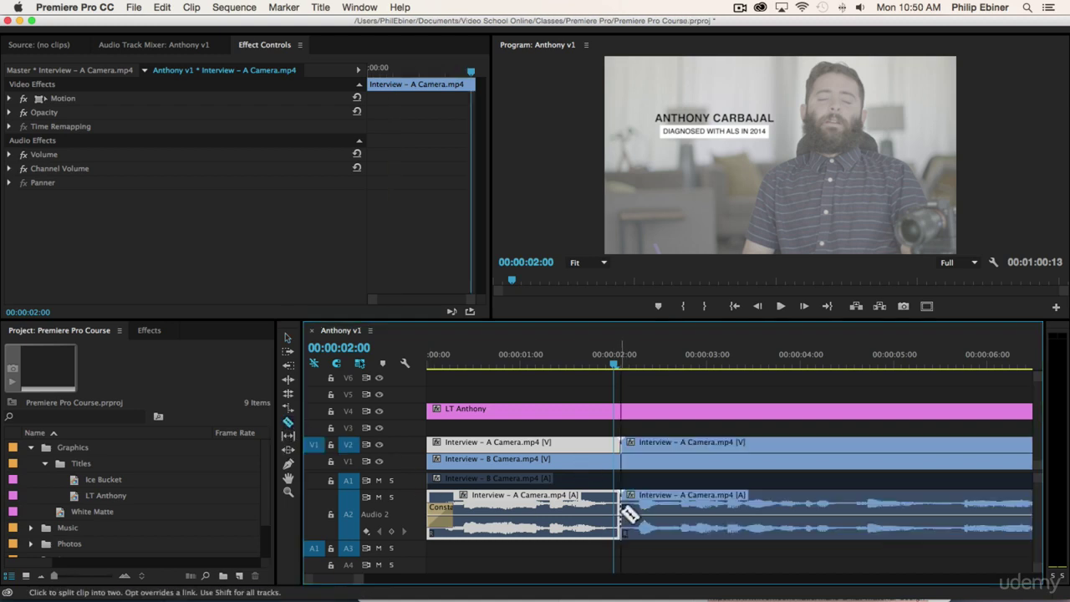
{"action": "left_click", "coordinate": [674, 502]}
{"action": "left_click", "coordinate": [288, 338]}
{"action": "left_click_drag", "start_coordinate": [652, 524], "coordinate": [652, 537]}
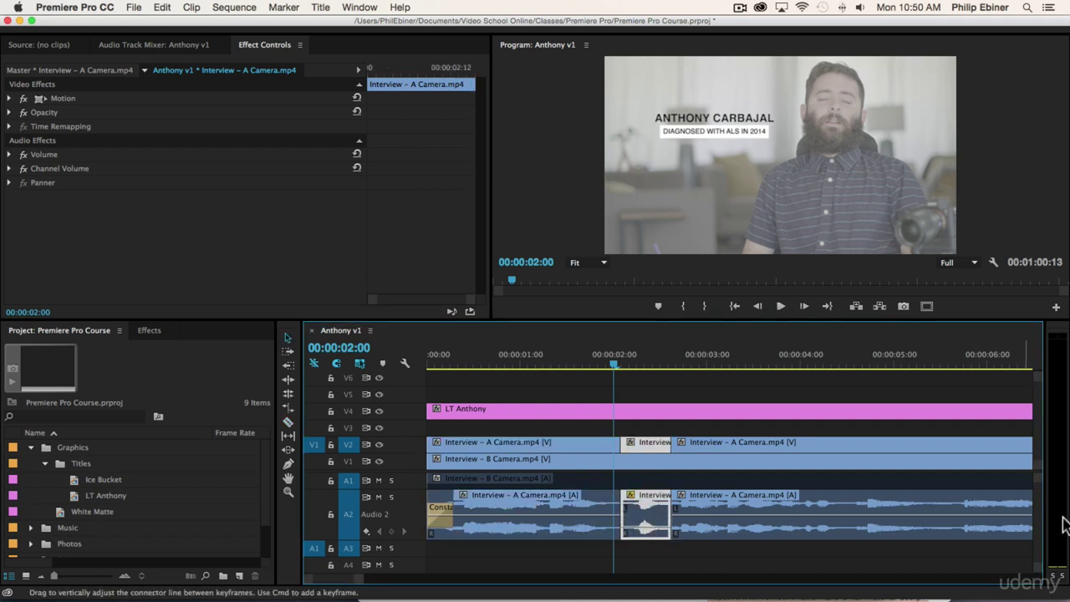
- Undo the volume change and both razor cuts around the loud peak in the Interview – A Camera clip
{"action": "key", "text": "super+z"}
{"action": "key", "text": "super+z"}
{"action": "key", "text": "super+z"}
{"action": "key", "text": "super+z"}
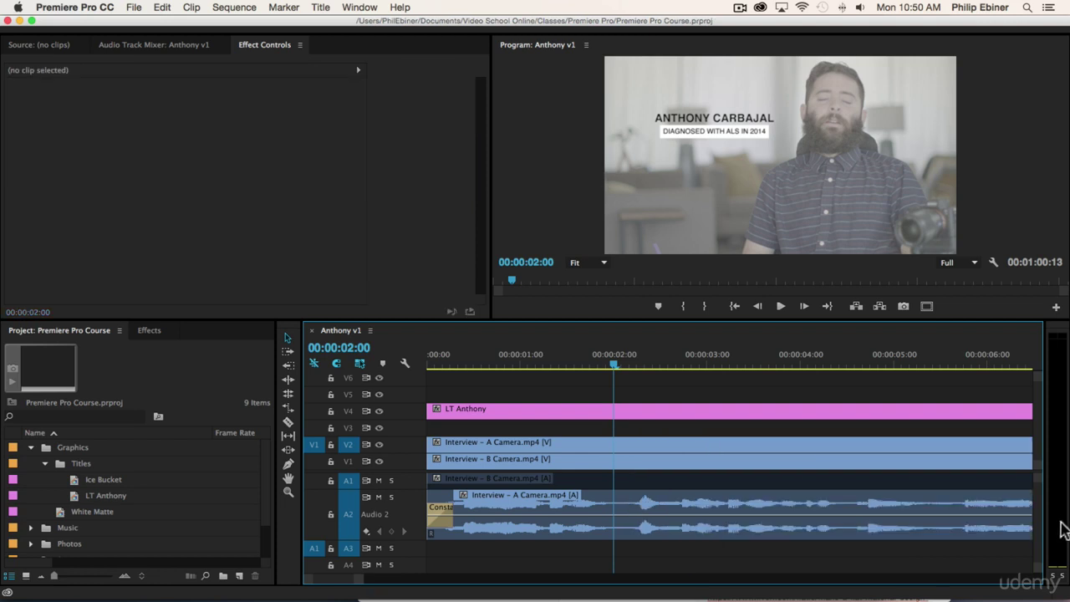
- Add four volume keyframes with the Pen tool, two before and two after the loud peak past 00:00:02:00 on A2
{"action": "left_click", "coordinate": [289, 468]}
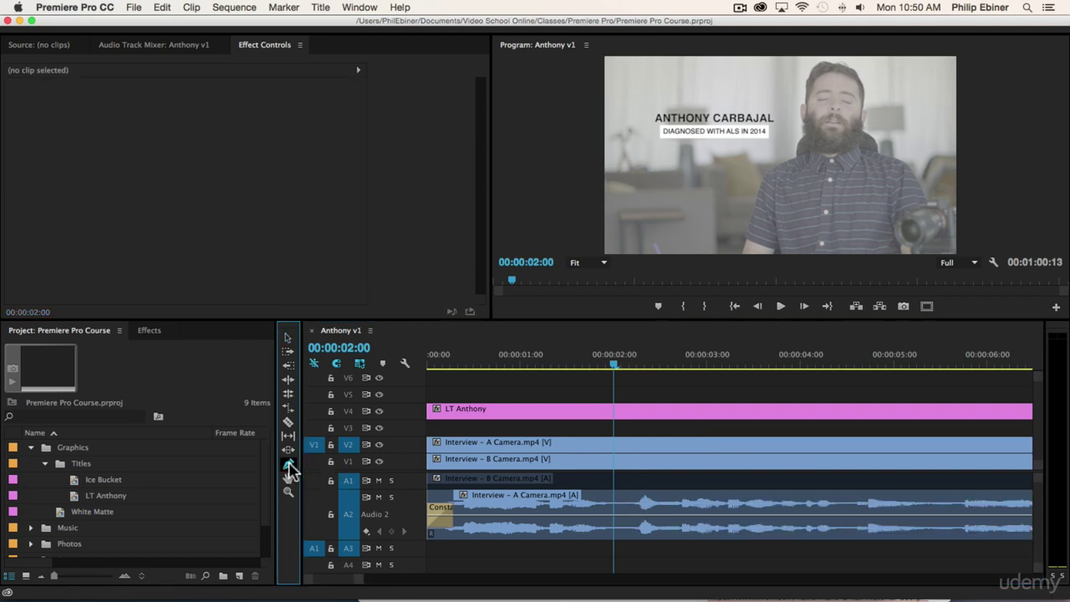
{"action": "left_click", "coordinate": [620, 517]}
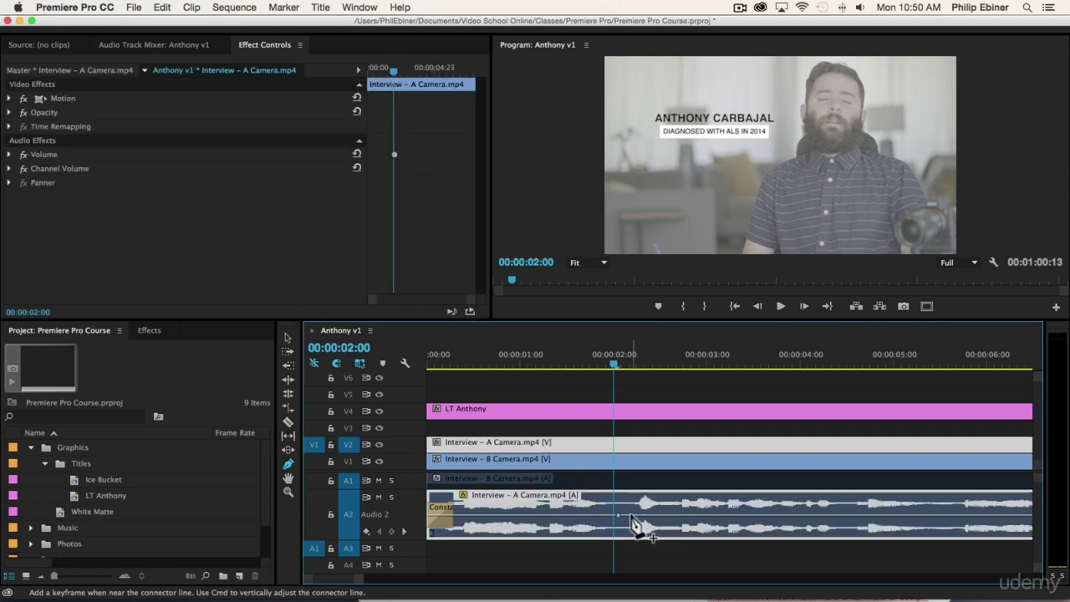
{"action": "left_click", "coordinate": [669, 515]}
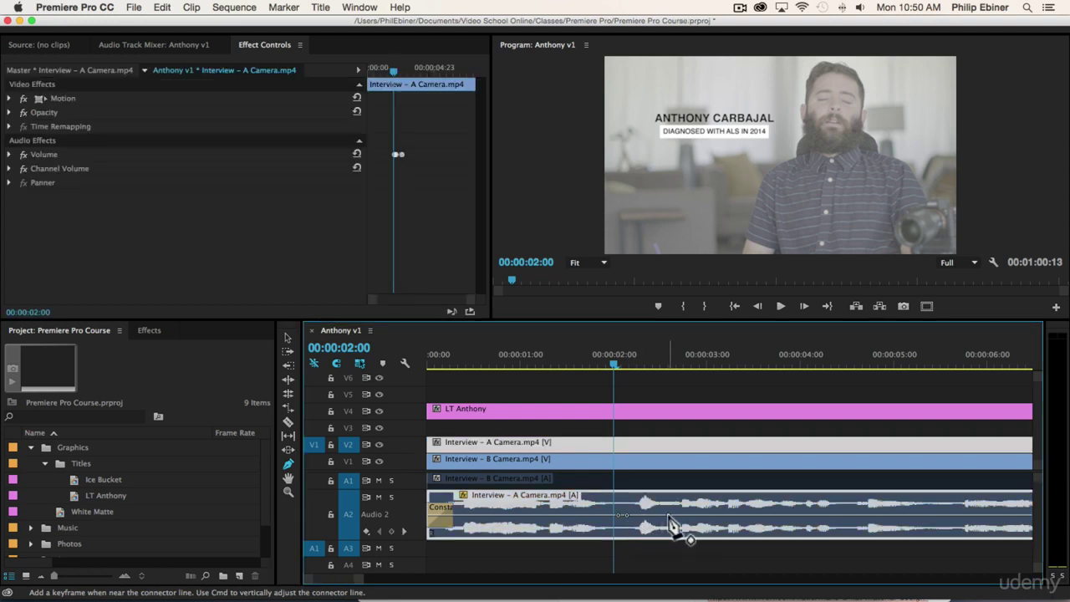
{"action": "left_click", "coordinate": [680, 516]}
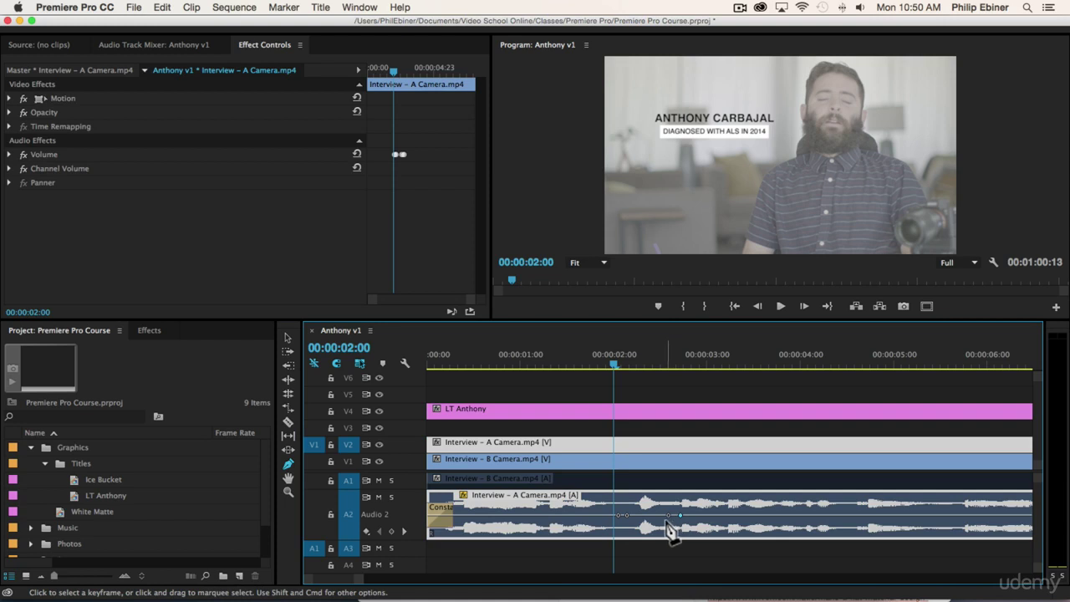
- Lower the volume line between the two inner keyframes around the loud peak by about 4 dB
{"action": "left_click", "coordinate": [288, 336]}
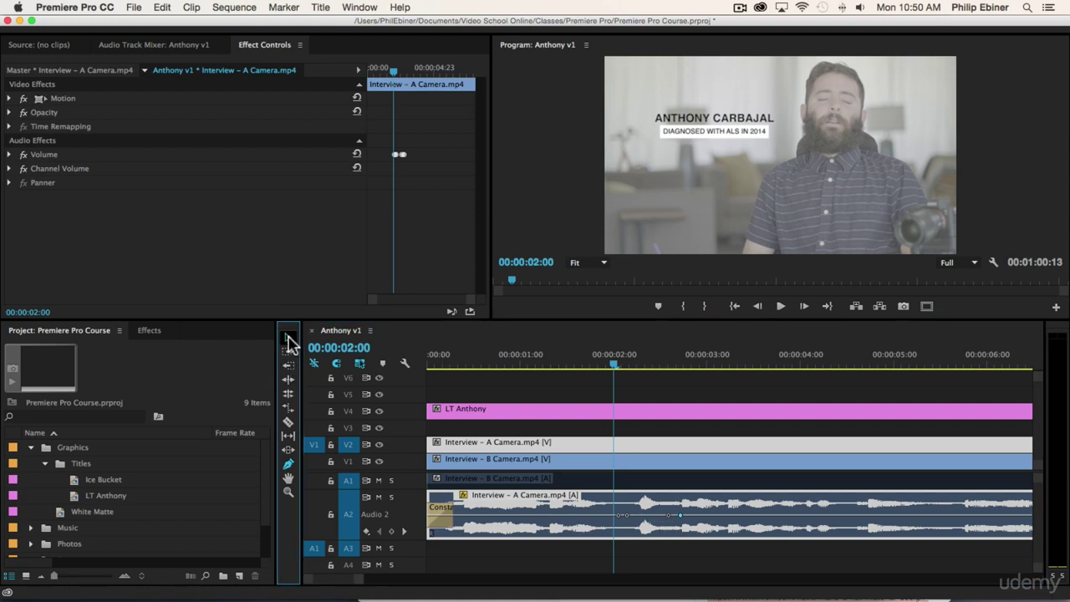
{"action": "left_click", "coordinate": [654, 525]}
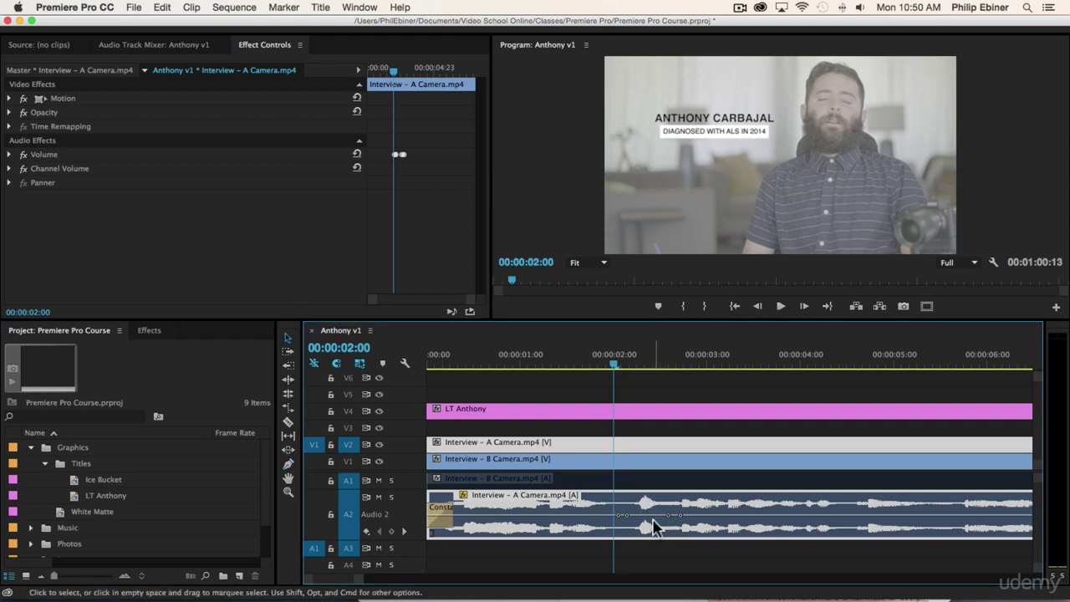
{"action": "left_click_drag", "start_coordinate": [651, 515], "coordinate": [651, 520]}
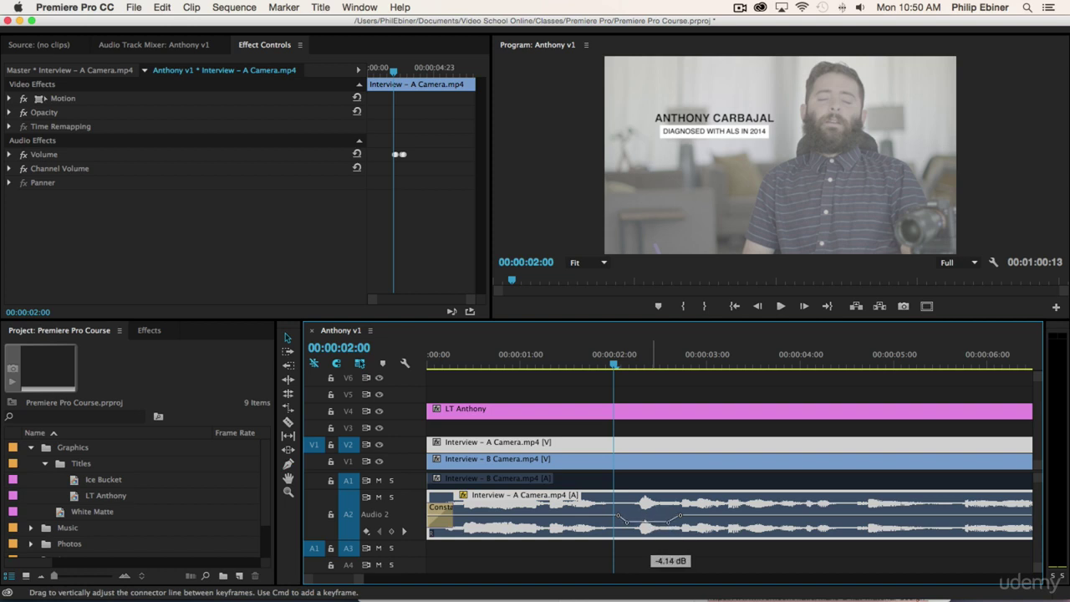
{"action": "left_click_drag", "start_coordinate": [652, 524], "coordinate": [652, 524]}
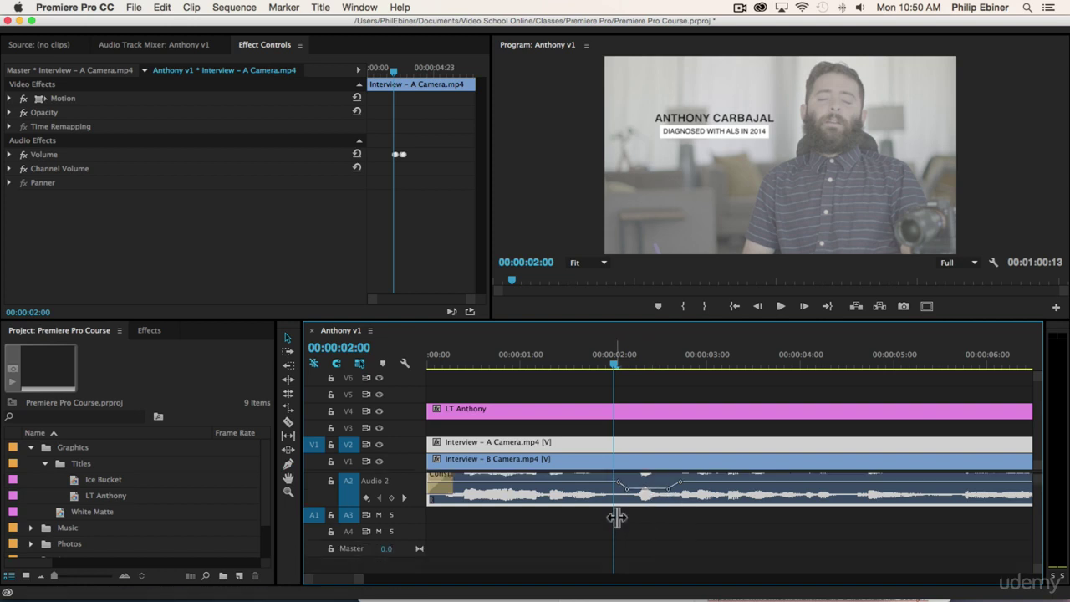
- Check the keyframes around the loud peak and raise the lowered section between them to leave only a slight dip
{"action": "left_click", "coordinate": [656, 498]}
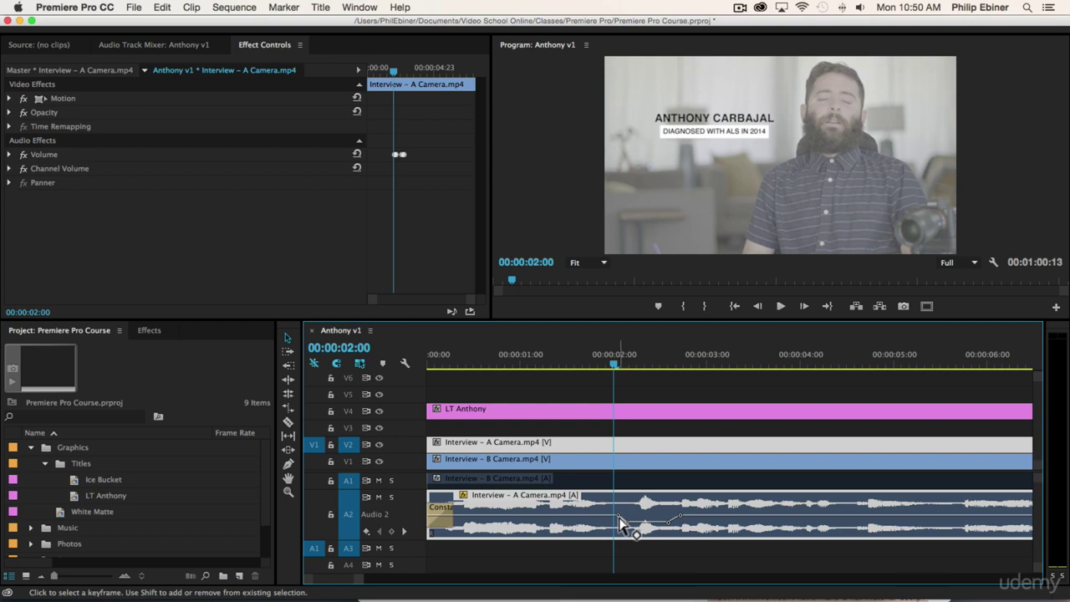
{"action": "left_click", "coordinate": [617, 364]}
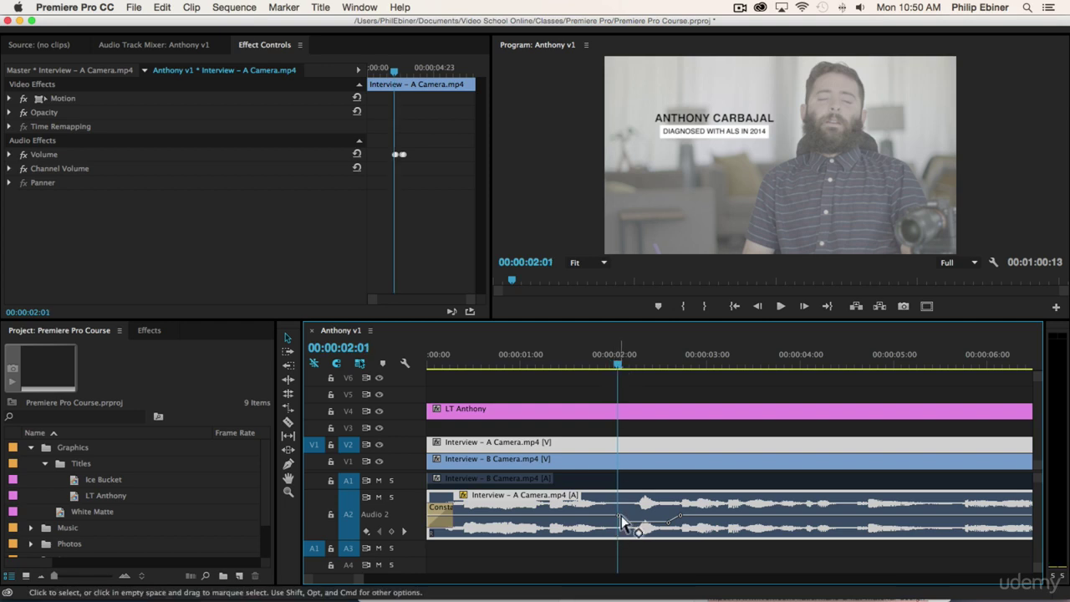
{"action": "left_click_drag", "start_coordinate": [628, 523], "coordinate": [627, 522]}
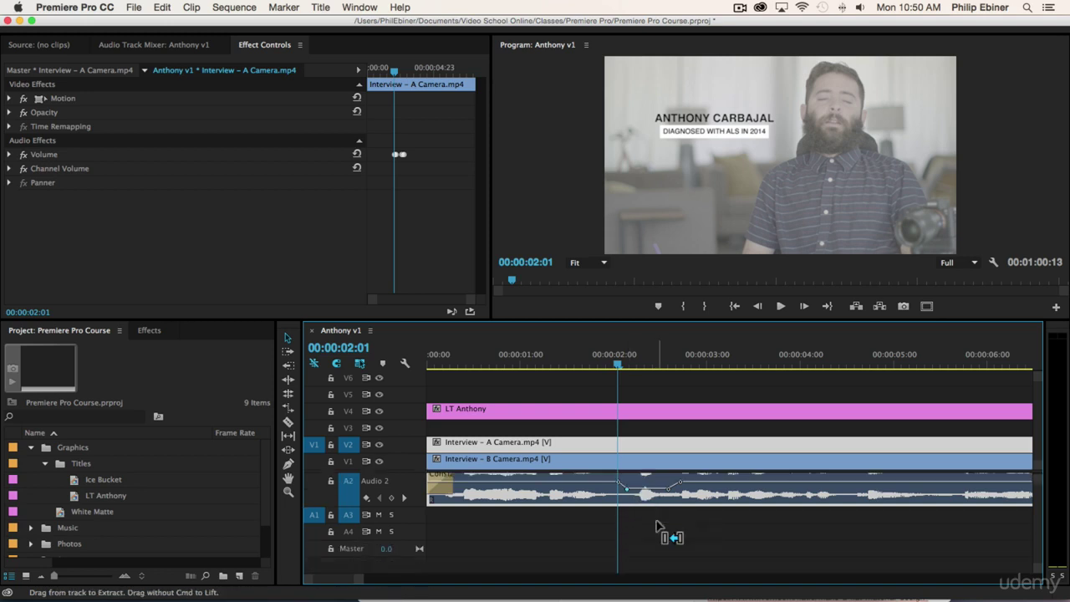
{"action": "left_click_drag", "start_coordinate": [655, 528], "coordinate": [652, 516]}
{"action": "scroll", "coordinate": [649, 512], "scroll_direction": "down", "scroll_amount": 1}
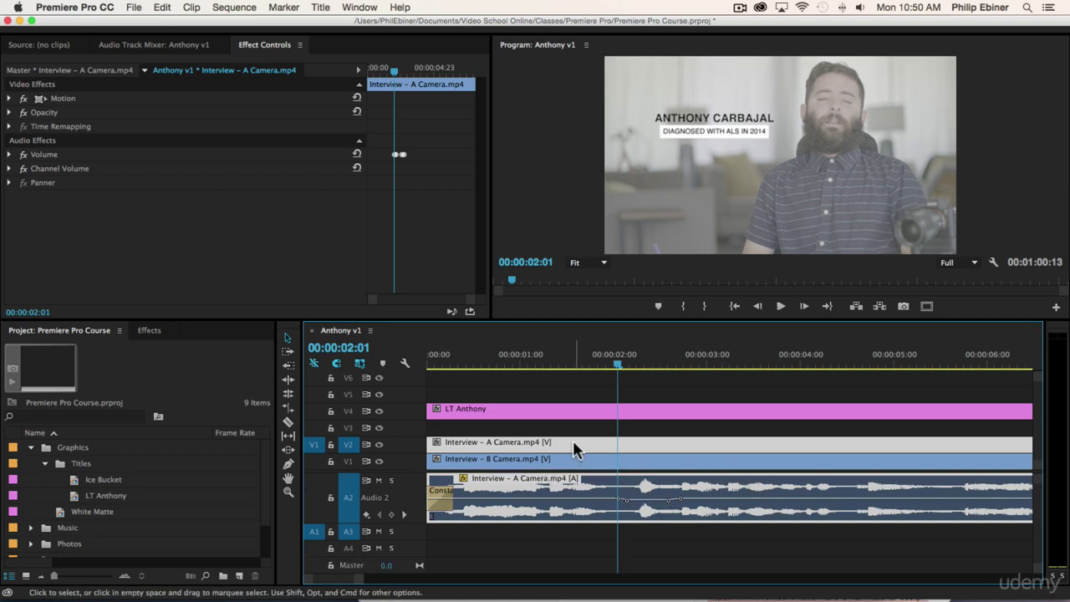
- Delete the Constant Power transition at the A2 clip's start and add two volume keyframes forming a fade-in of about nine frames
{"action": "left_click", "coordinate": [444, 496]}
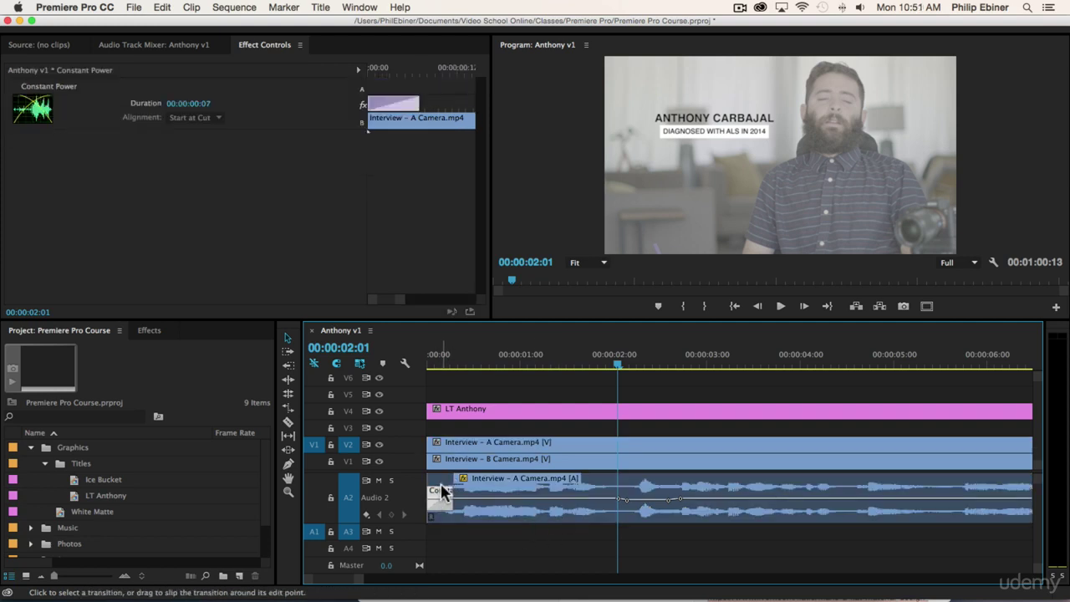
{"action": "key", "text": "Delete"}
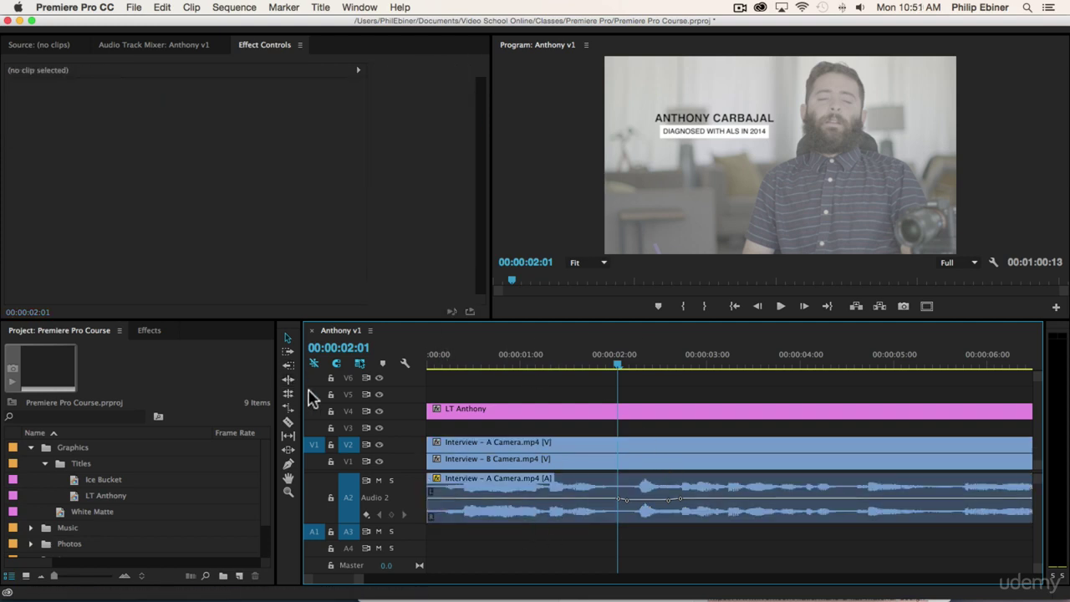
{"action": "left_click", "coordinate": [287, 463]}
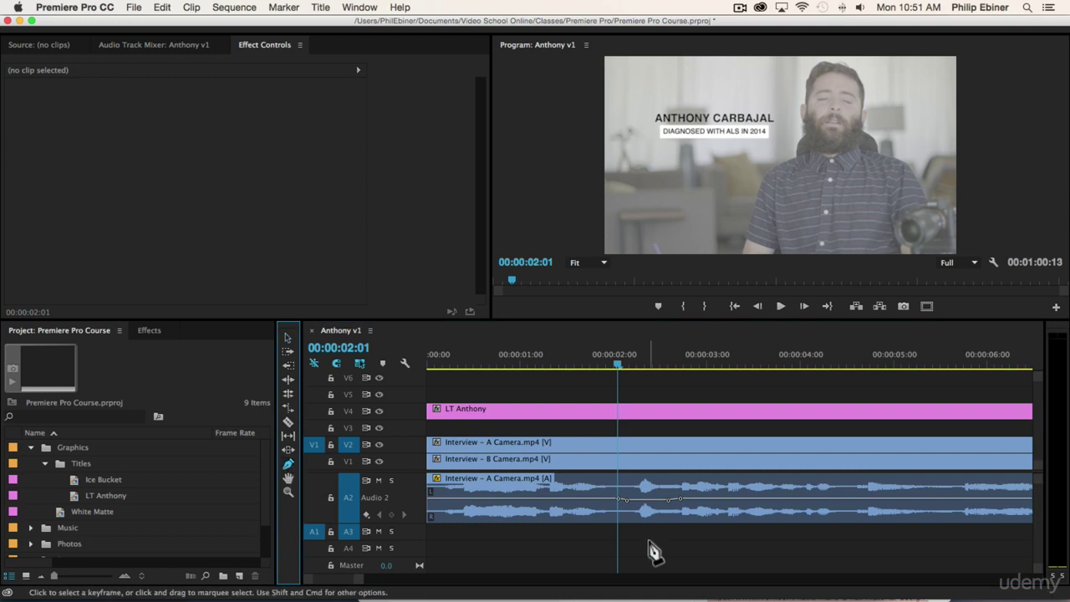
{"action": "left_click", "coordinate": [468, 506]}
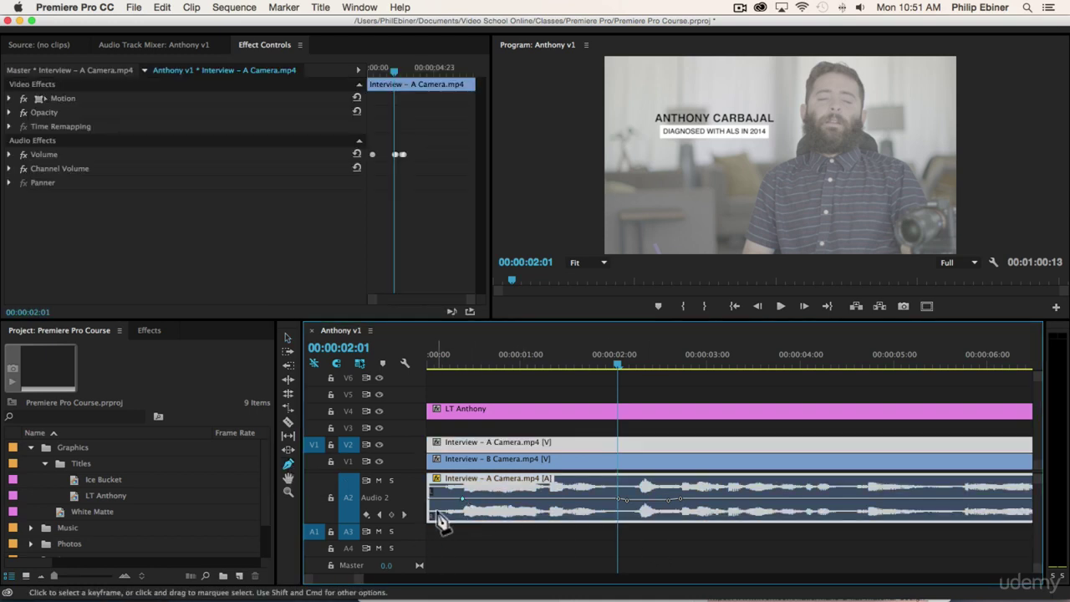
{"action": "left_click_drag", "start_coordinate": [431, 499], "coordinate": [430, 521]}
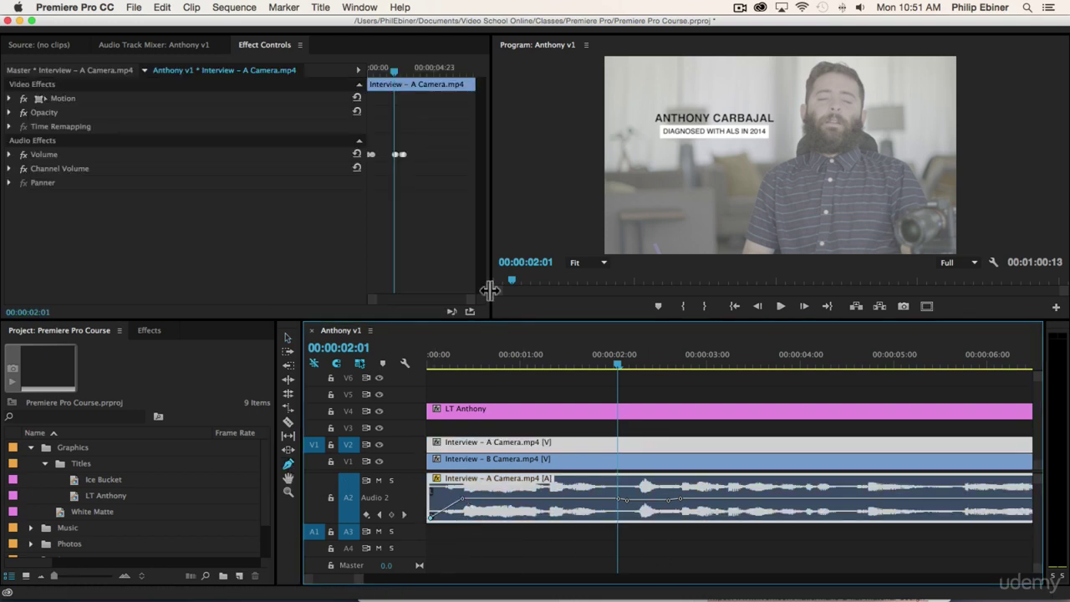
- Play the sequence from the beginning to listen to the keyframed fade-in
{"action": "key", "text": "Home"}
{"action": "key", "text": "space"}
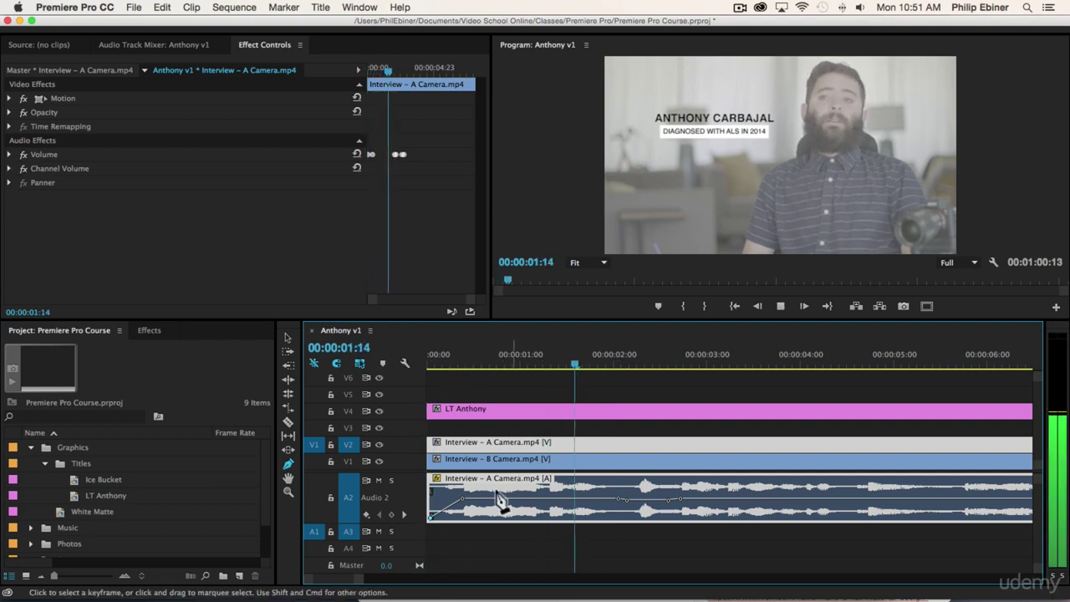
{"action": "key", "text": "space"}
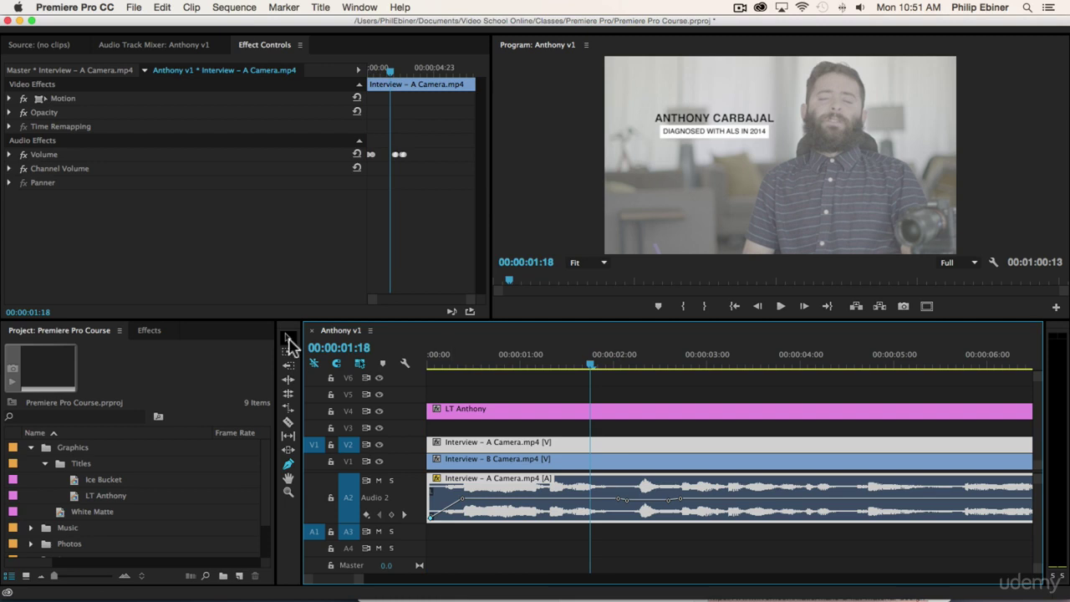
- Try different timings and levels for the fade-in's second keyframe, and move it to about 00:00:00:04
{"action": "left_click", "coordinate": [288, 338]}
{"action": "left_click_drag", "start_coordinate": [462, 499], "coordinate": [451, 499]}
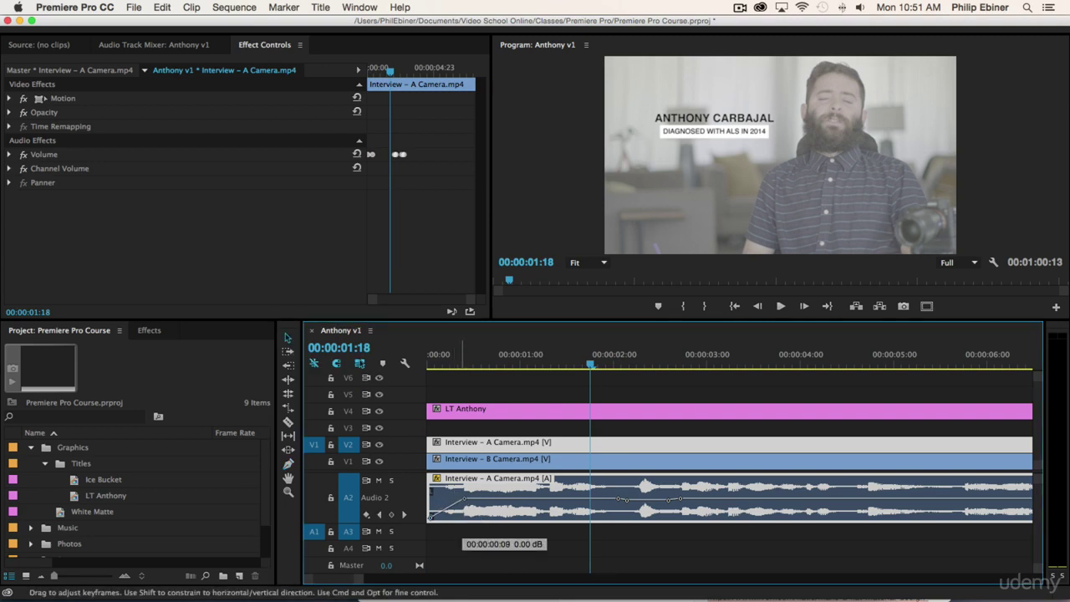
{"action": "left_click_drag", "start_coordinate": [492, 499], "coordinate": [444, 498]}
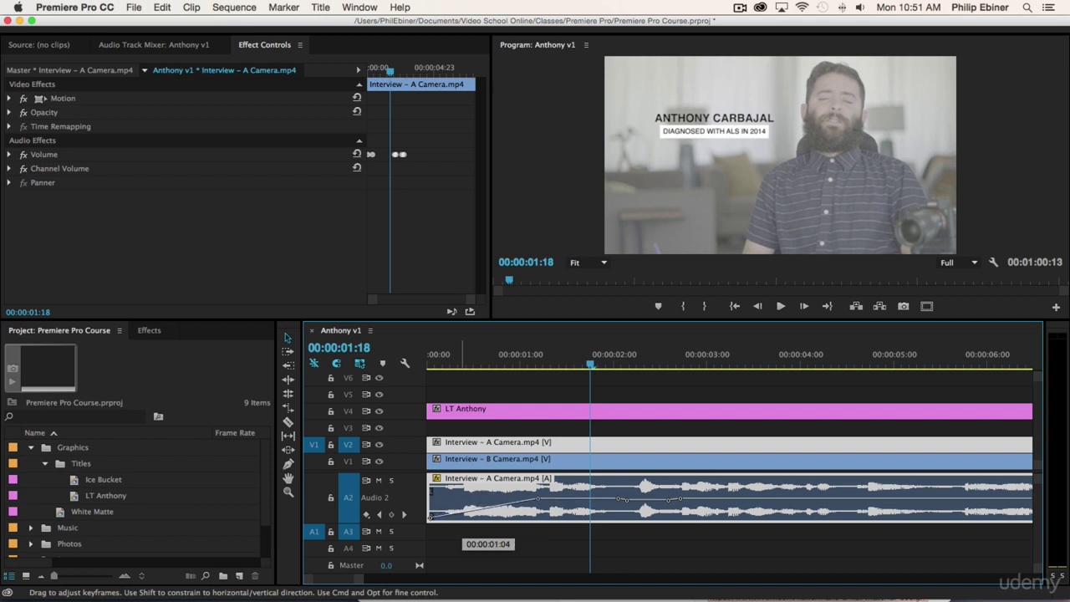
{"action": "mouse_move", "coordinate": [442, 499]}
{"action": "left_mouse_down"}
{"action": "mouse_move", "coordinate": [442, 509]}
{"action": "mouse_move", "coordinate": [443, 496]}
{"action": "mouse_move", "coordinate": [454, 501]}
{"action": "left_mouse_up"}
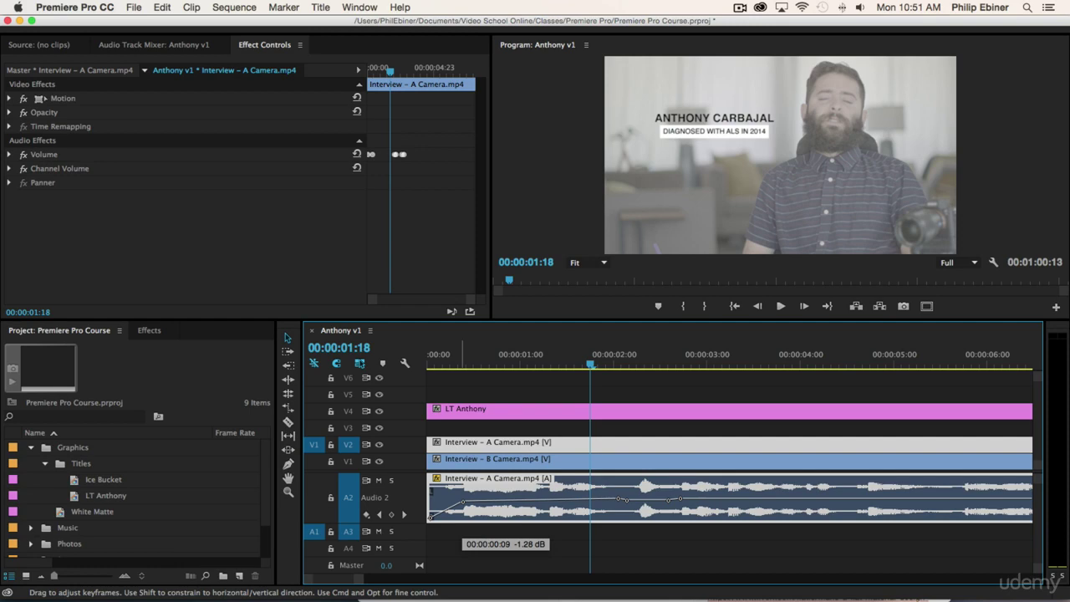
{"action": "left_click_drag", "start_coordinate": [463, 501], "coordinate": [464, 500]}
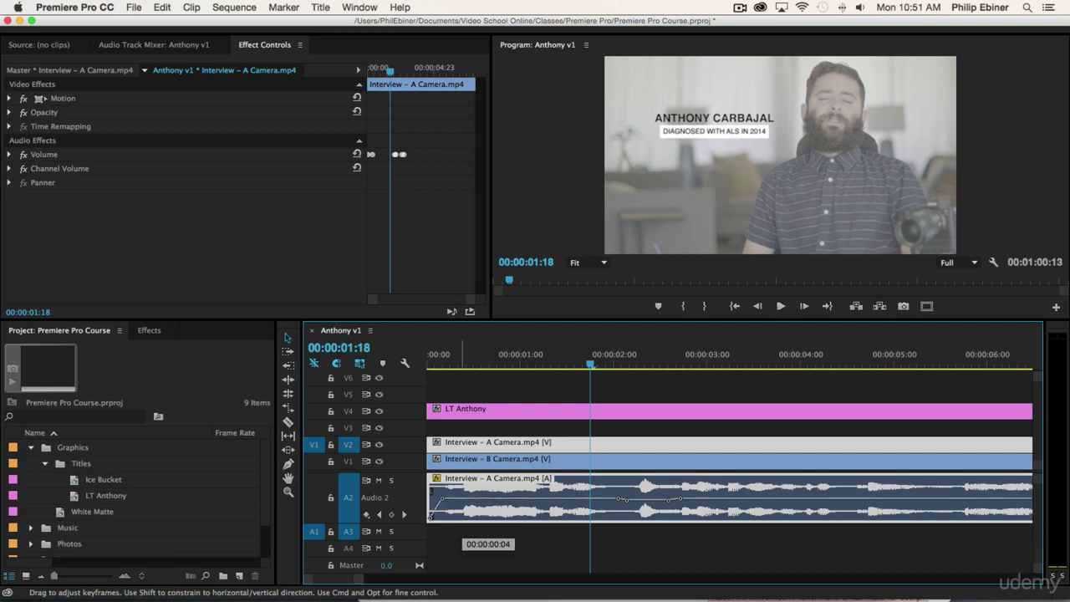
{"action": "left_click_drag", "start_coordinate": [442, 499], "coordinate": [443, 500]}
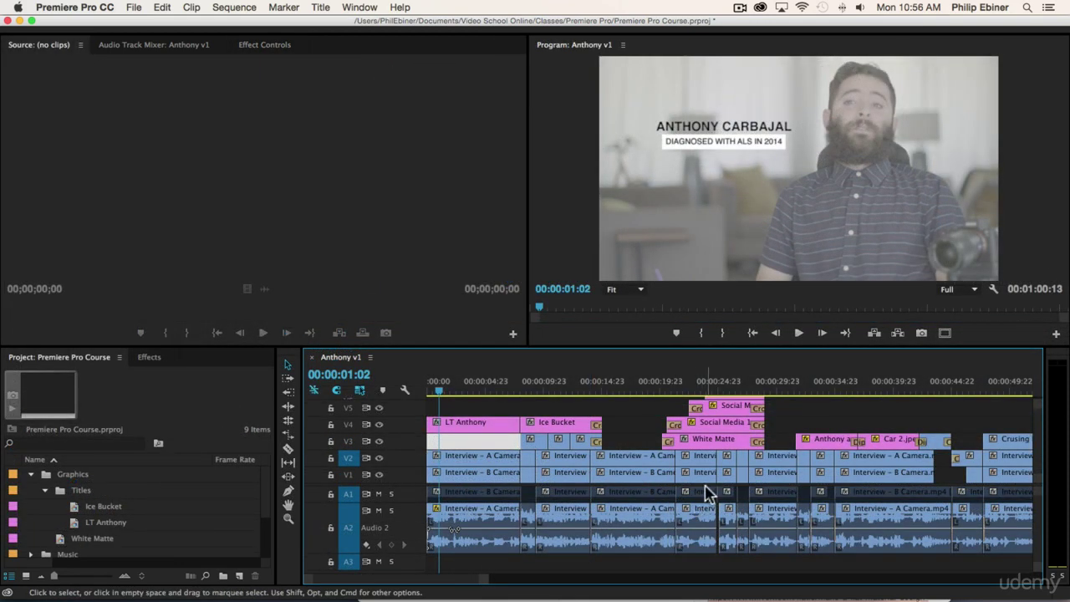
- Select all the interview clips on A2, adjust their audio gain by 6 dB, and look over the waveforms along the timeline
{"action": "key", "text": "minus"}
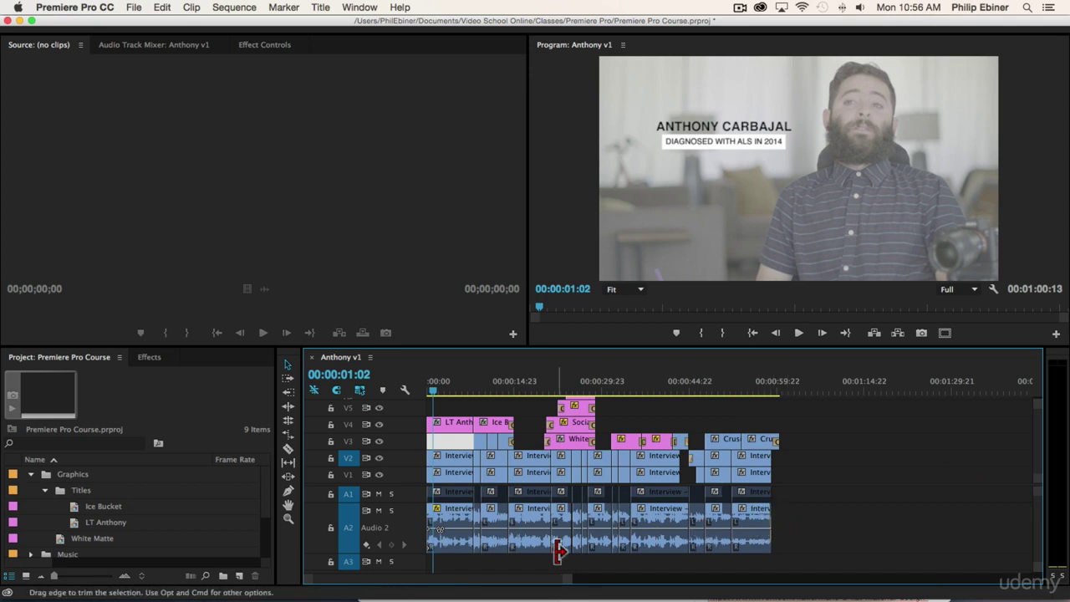
{"action": "key", "text": "equal"}
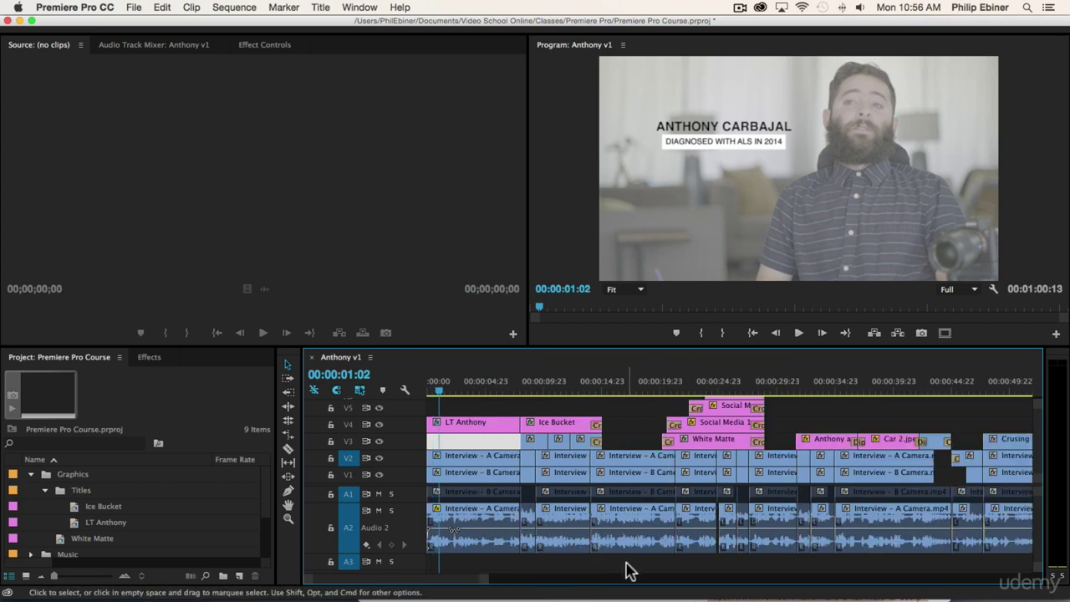
{"action": "key", "text": "minus"}
{"action": "left_click_drag", "start_coordinate": [933, 522], "coordinate": [447, 541]}
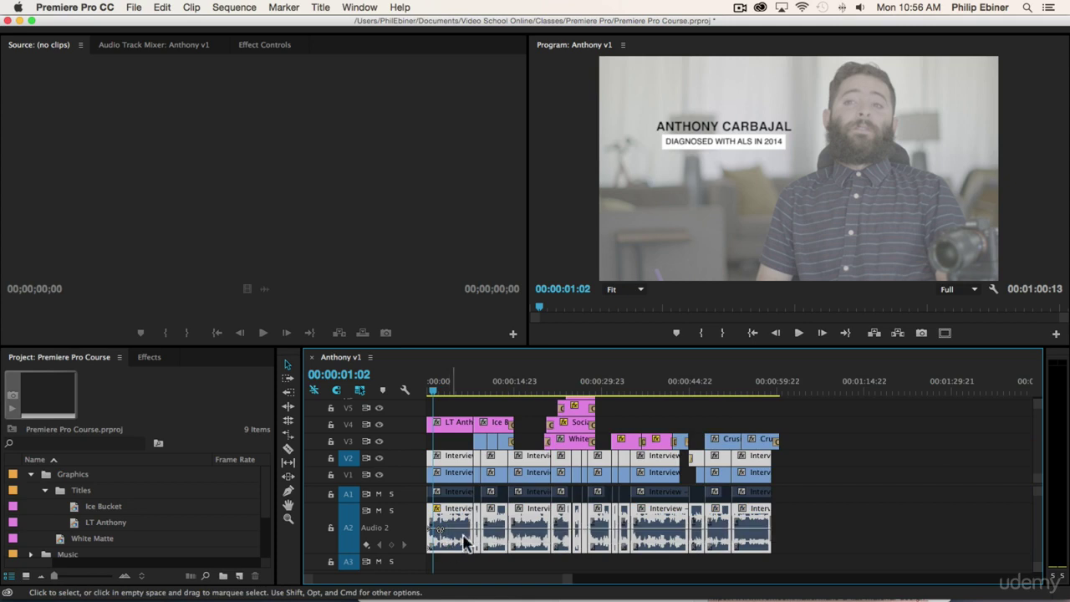
{"action": "key", "text": "equal"}
{"action": "right_click", "coordinate": [495, 514]}
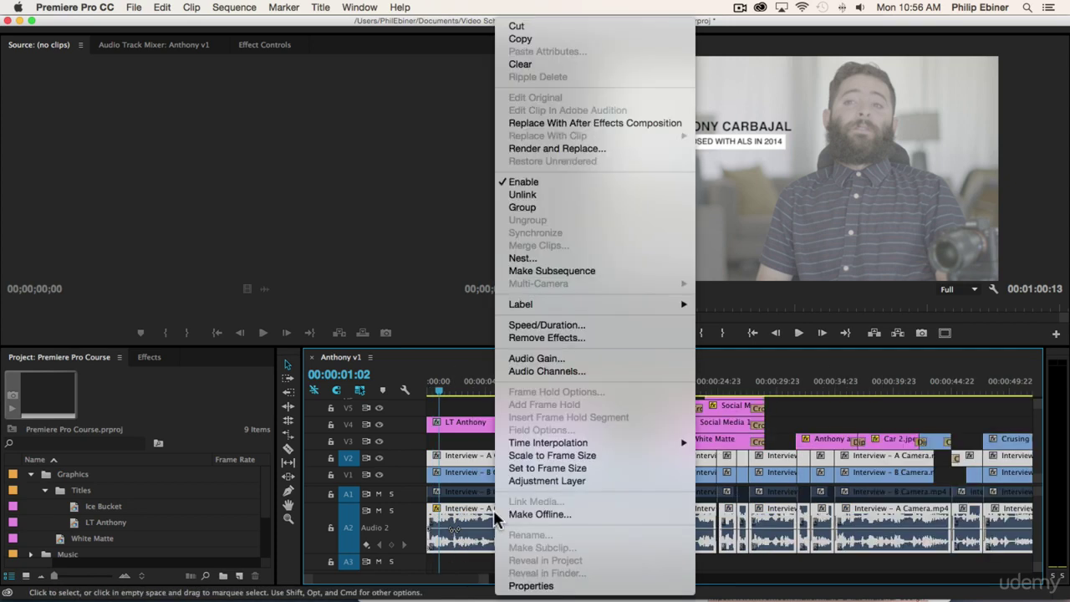
{"action": "left_click", "coordinate": [546, 358]}
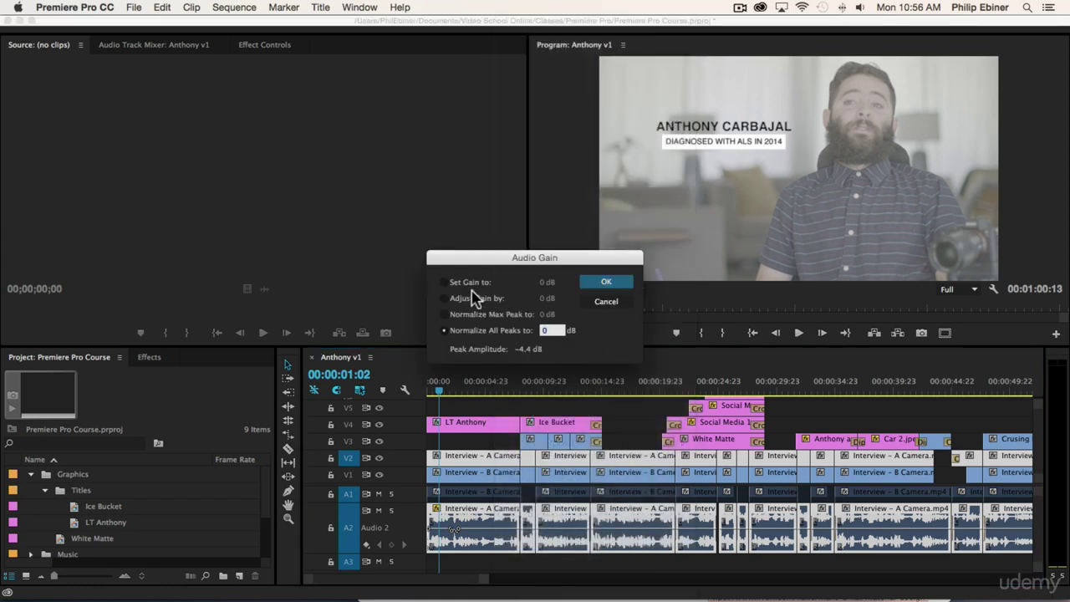
{"action": "left_click", "coordinate": [464, 299]}
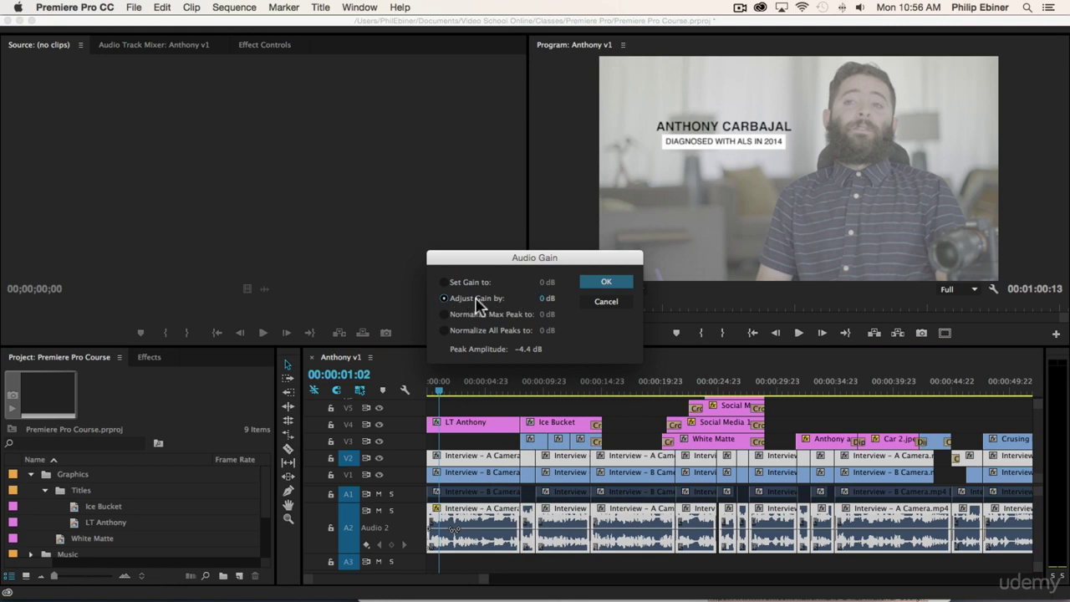
{"action": "left_click", "coordinate": [545, 298]}
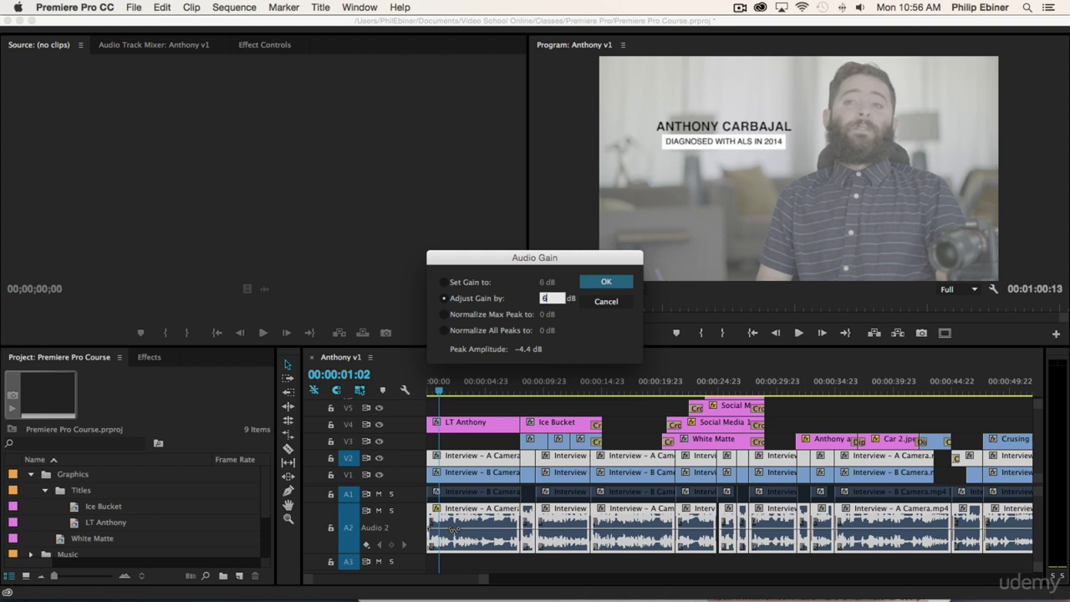
{"action": "left_click", "coordinate": [602, 283]}
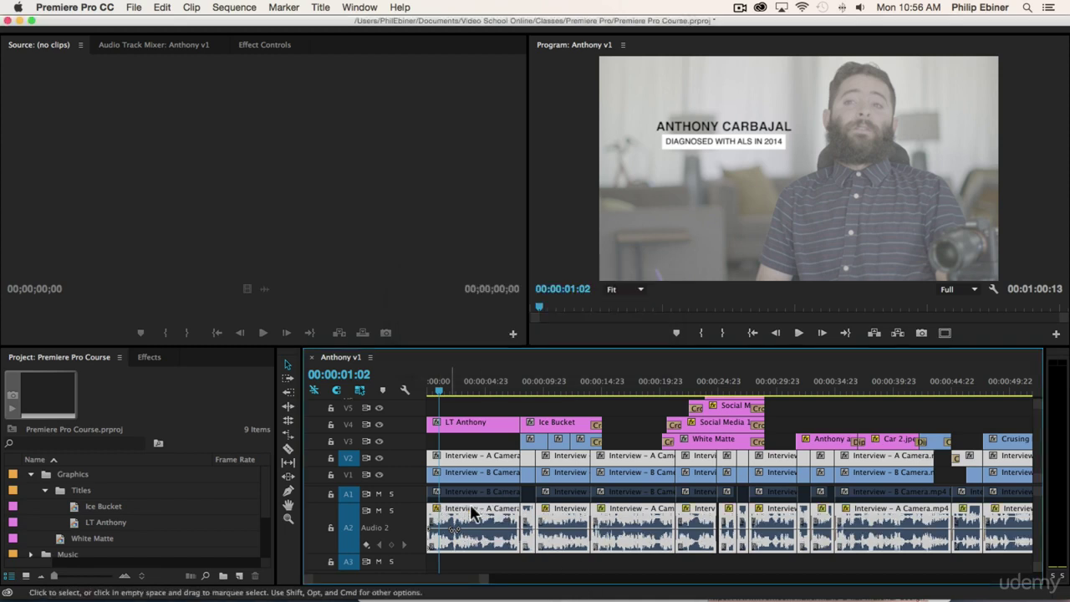
{"action": "scroll", "coordinate": [903, 510], "scroll_direction": "right", "scroll_amount": 5}
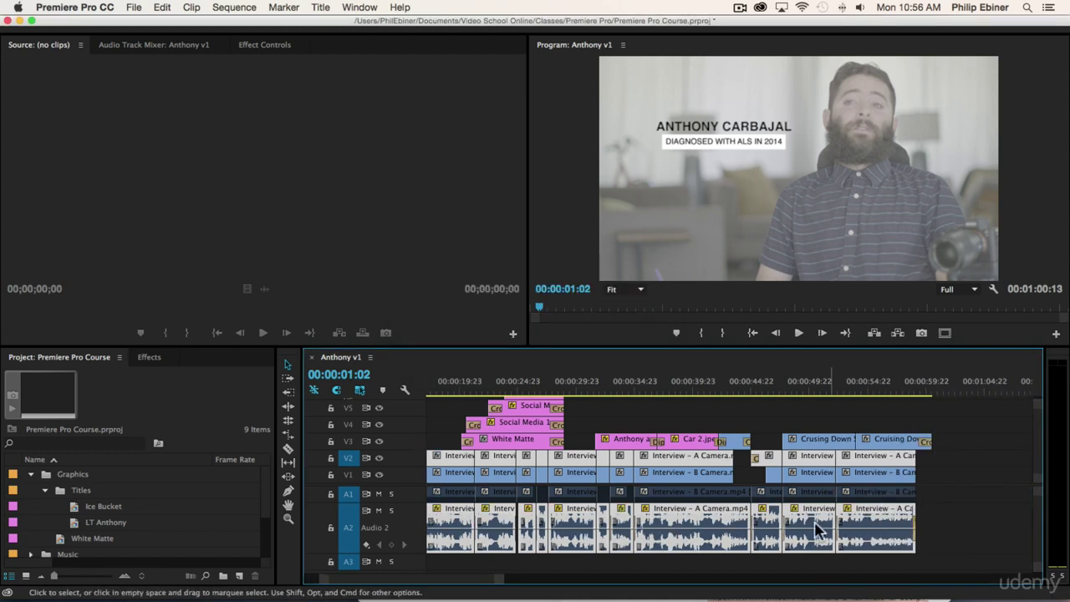
{"action": "scroll", "coordinate": [600, 520], "scroll_direction": "left", "scroll_amount": 5}
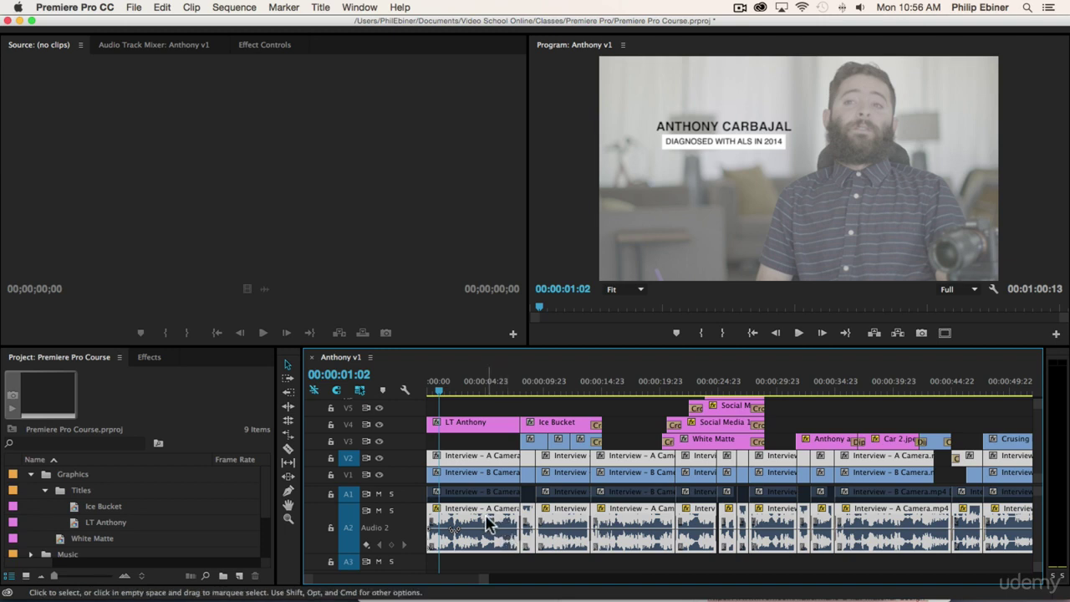
- Normalize the max peak of the selected A2 interview clips to -12 dB with Audio Gain
{"action": "key", "text": "="}
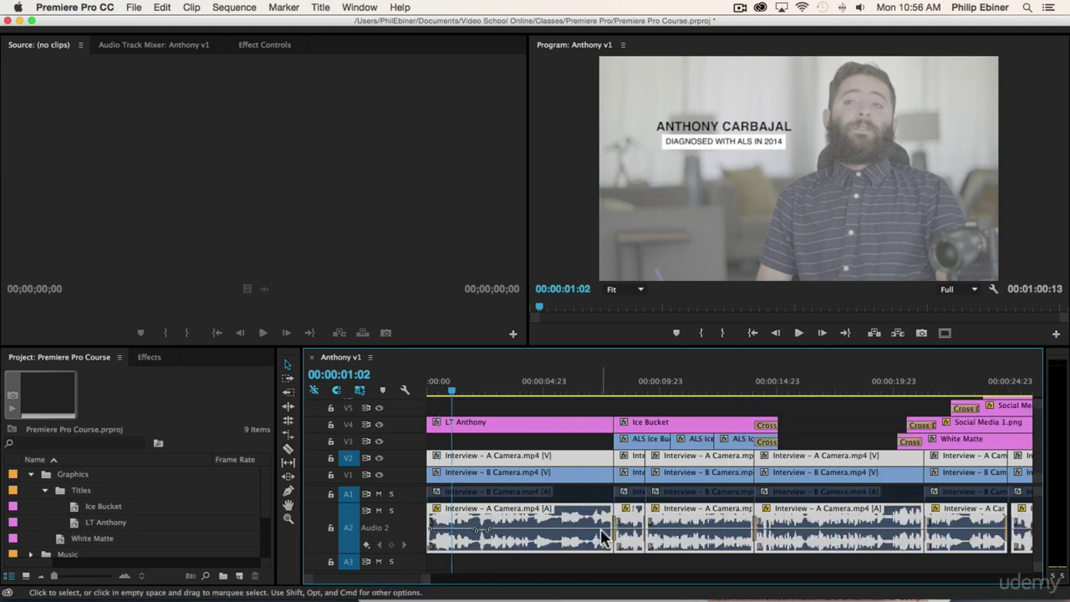
{"action": "left_click", "coordinate": [550, 520]}
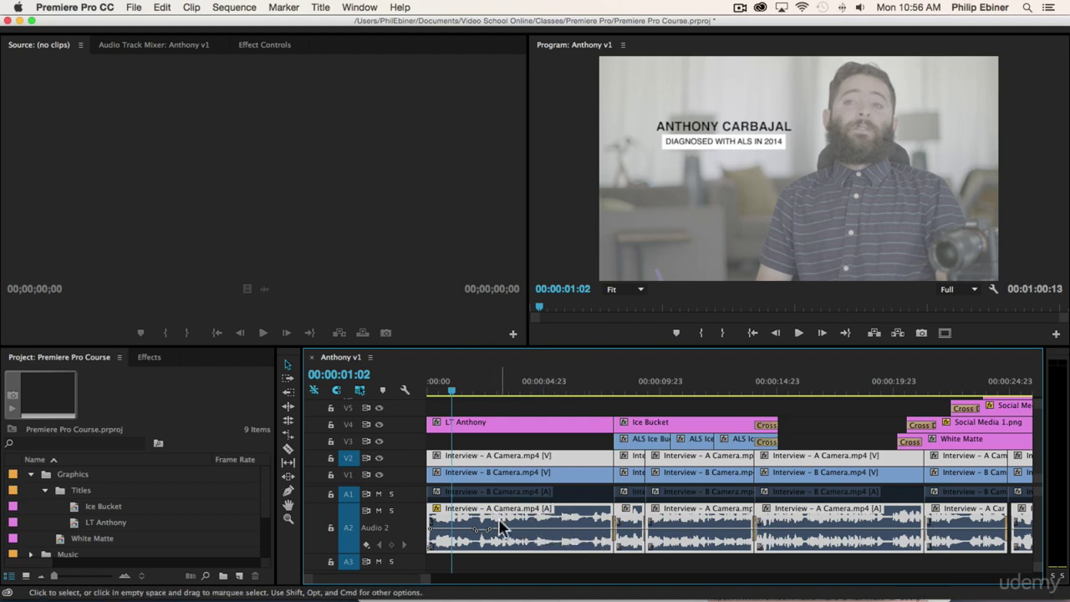
{"action": "right_click", "coordinate": [510, 525]}
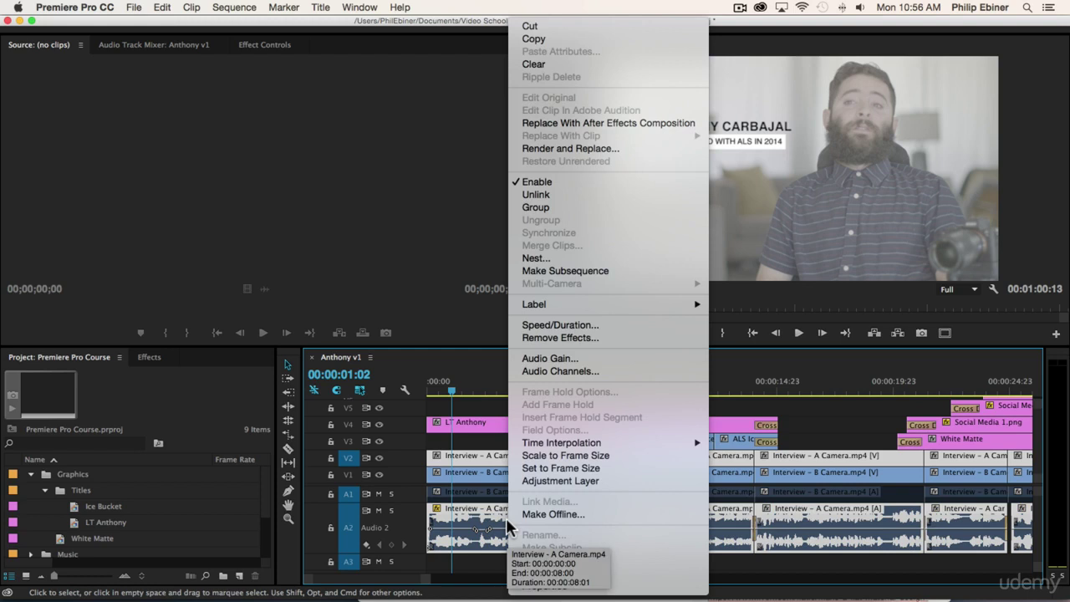
{"action": "left_click", "coordinate": [474, 409]}
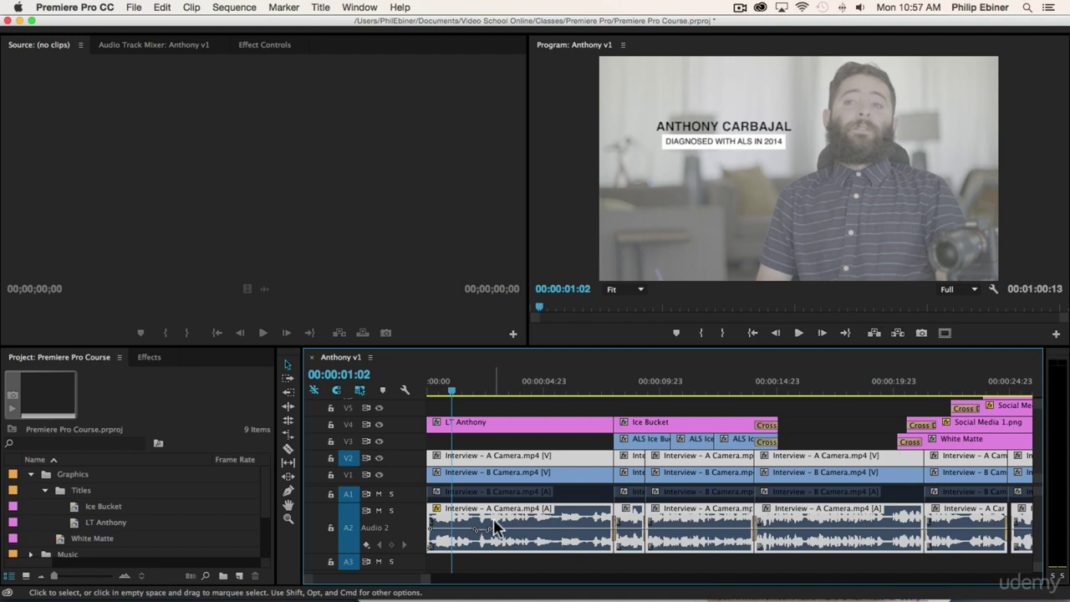
{"action": "right_click", "coordinate": [505, 527]}
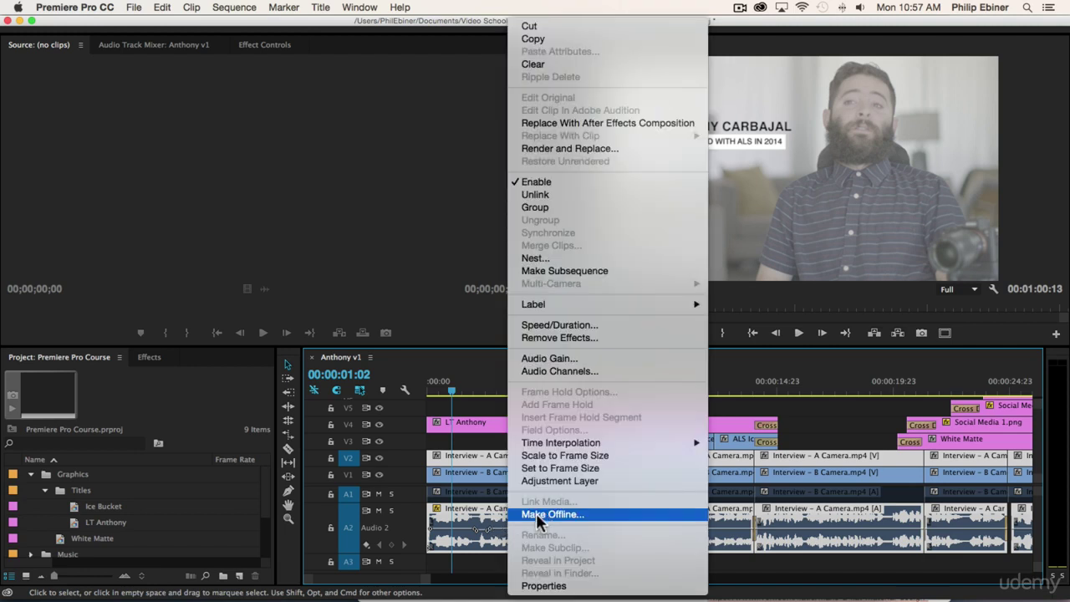
{"action": "left_click", "coordinate": [544, 358]}
{"action": "left_click", "coordinate": [486, 315]}
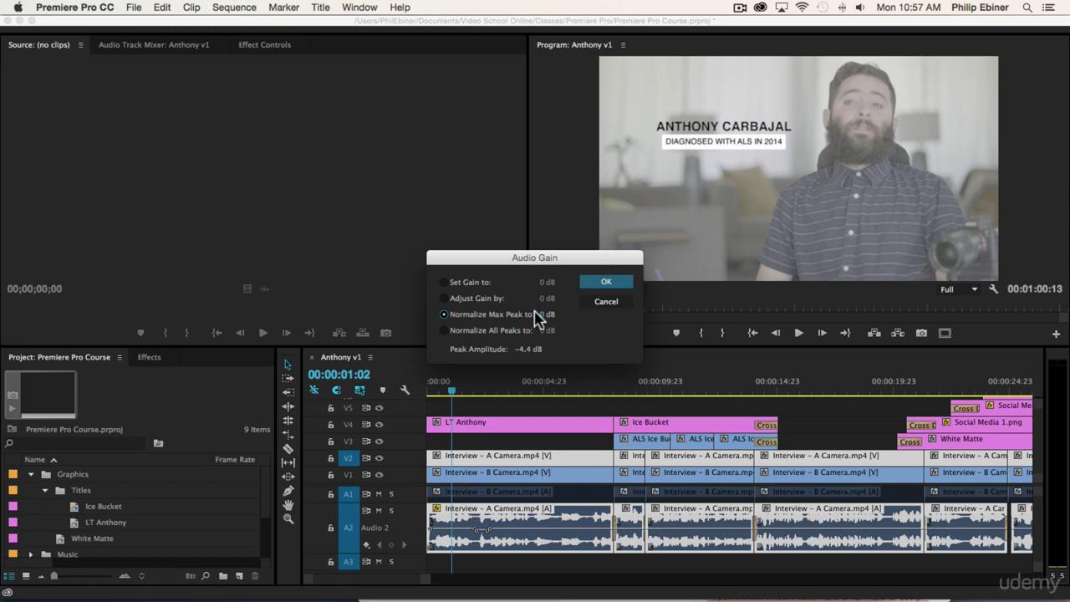
{"action": "left_click", "coordinate": [544, 316]}
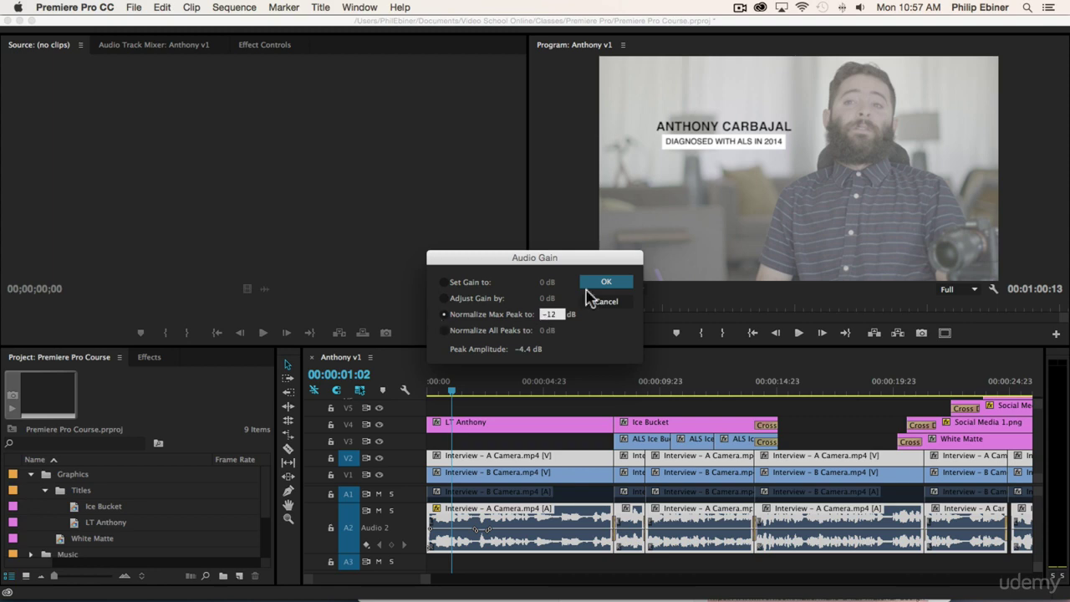
{"action": "left_click", "coordinate": [629, 282]}
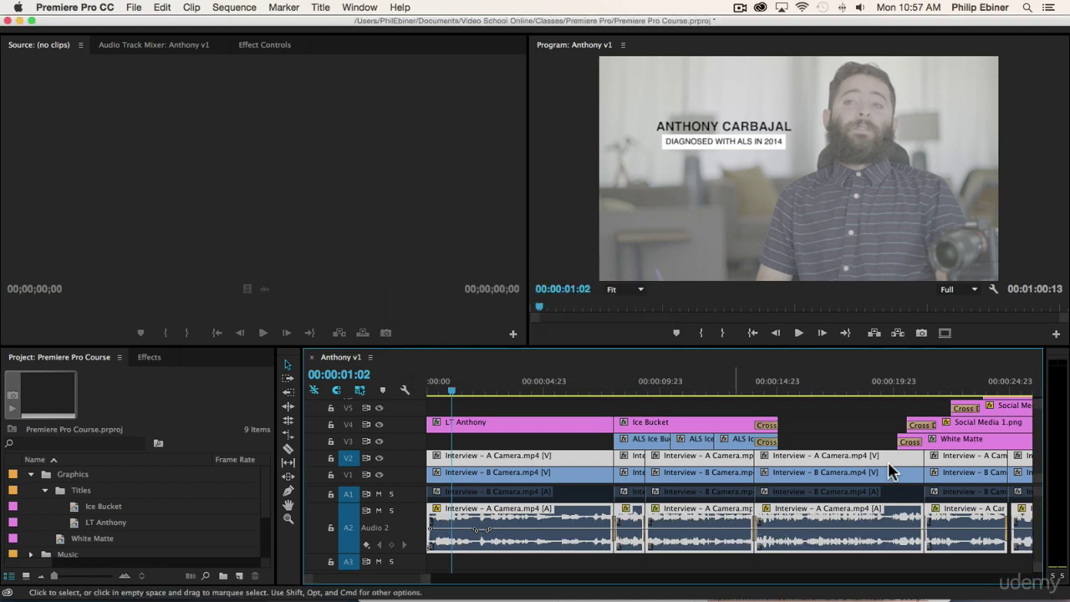
- Look over the max-peak-normalized clips, then play the sequence while checking the Audio 2 peak levels in the Audio Track Mixer
{"action": "scroll", "coordinate": [819, 437], "scroll_direction": "right", "scroll_amount": 6}
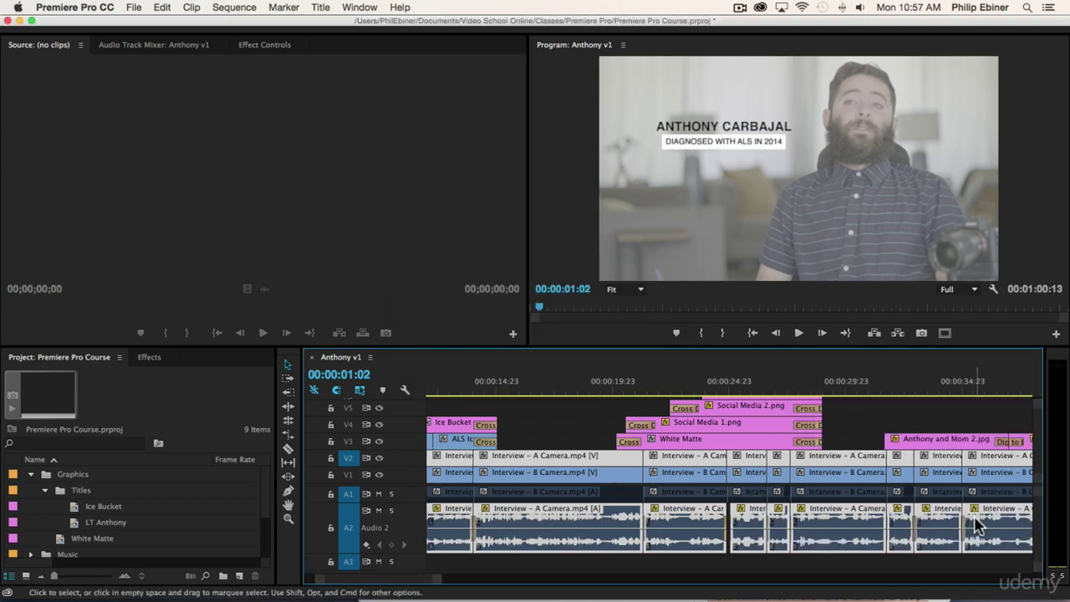
{"action": "key", "text": "minus"}
{"action": "key", "text": "minus"}
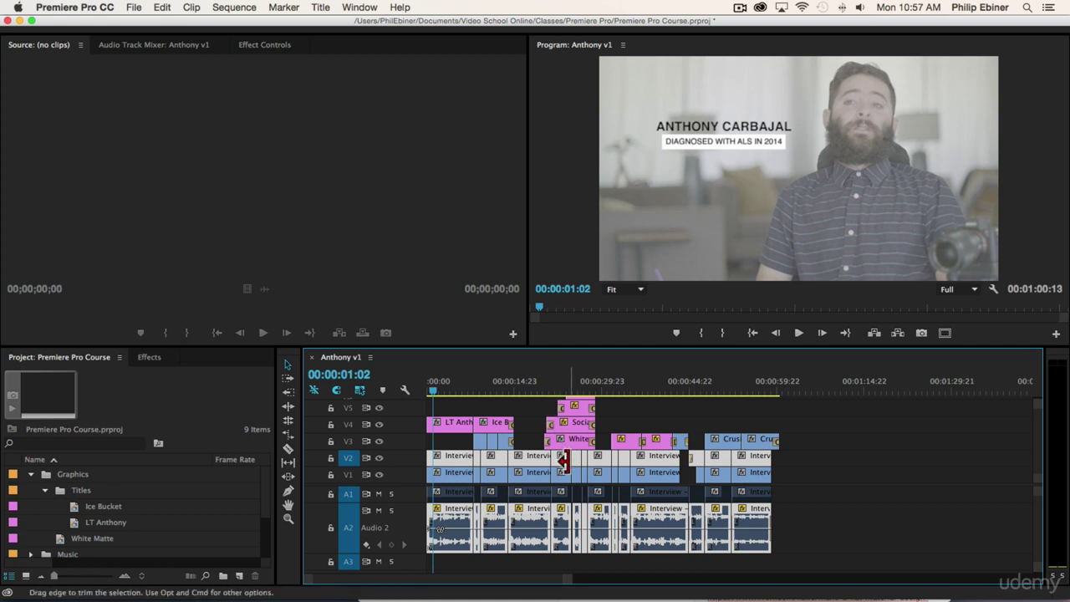
{"action": "key", "text": "space"}
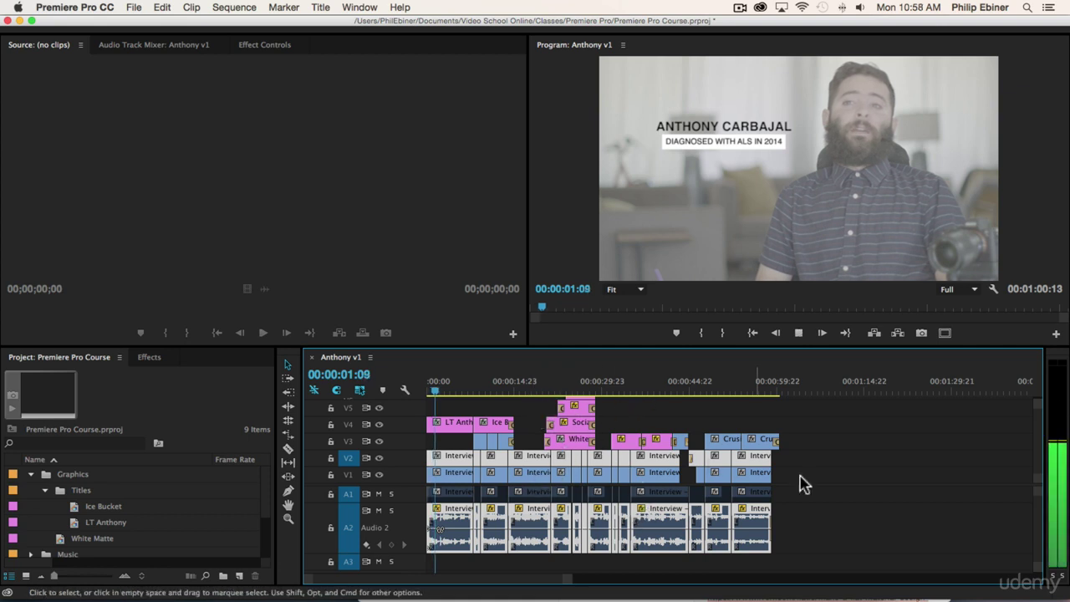
{"action": "left_click", "coordinate": [172, 46]}
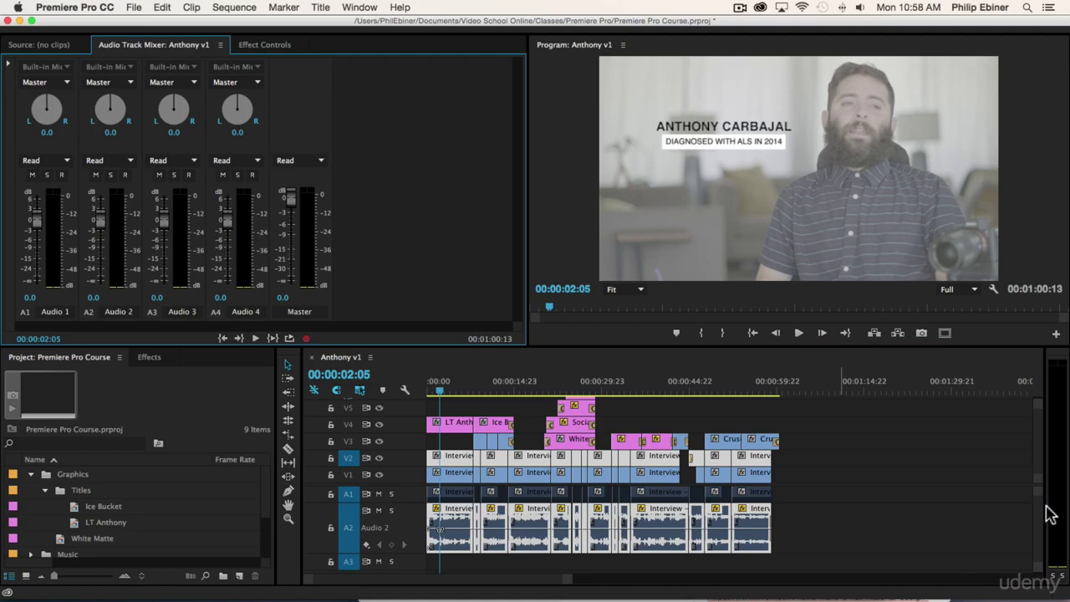
{"action": "key", "text": "space"}
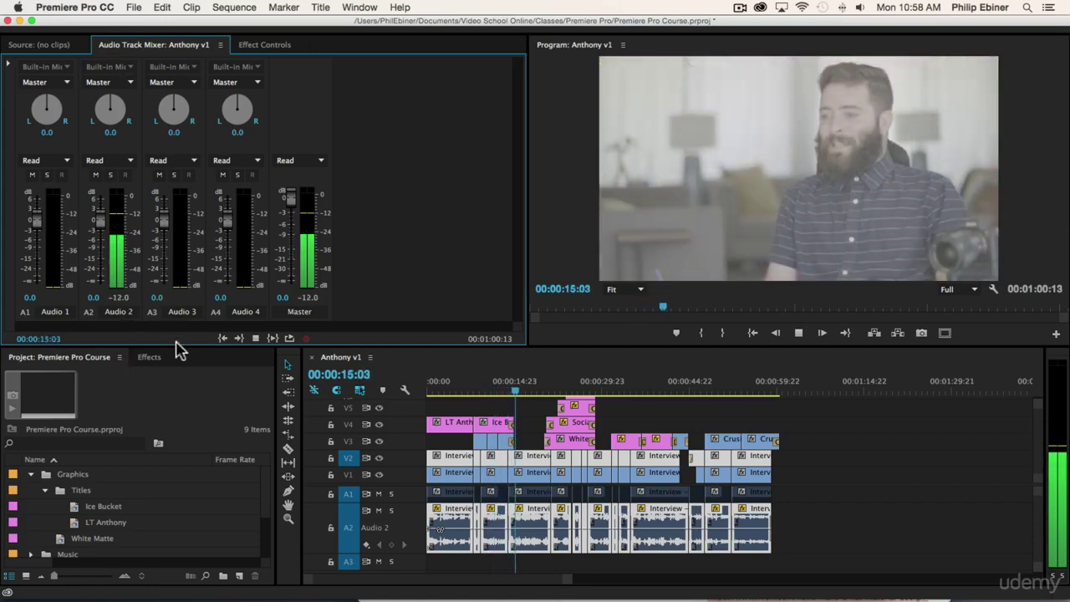
{"action": "key", "text": "space"}
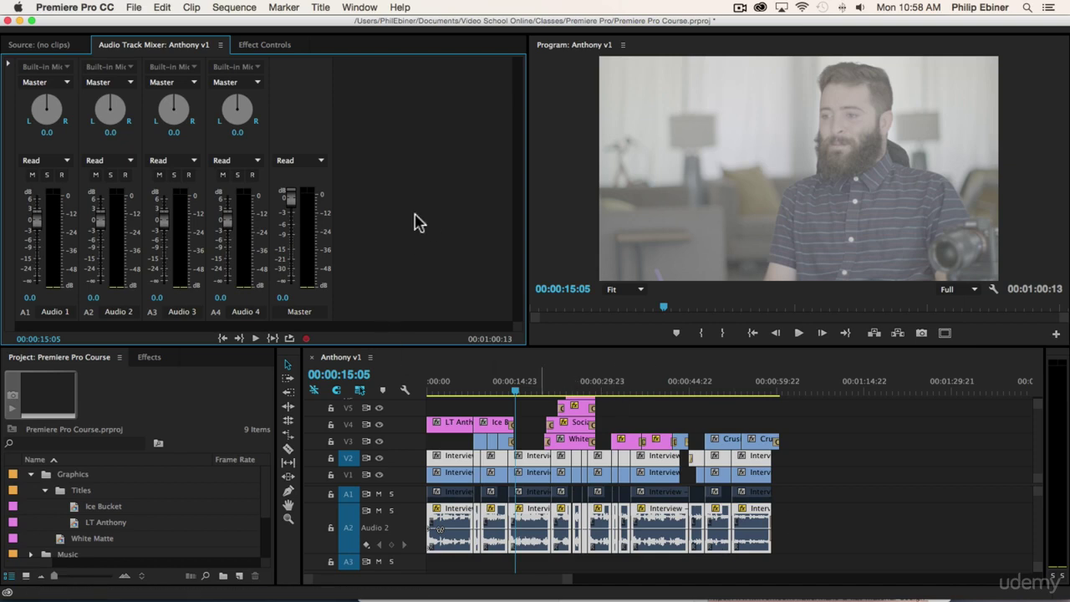
{"action": "key", "text": "space"}
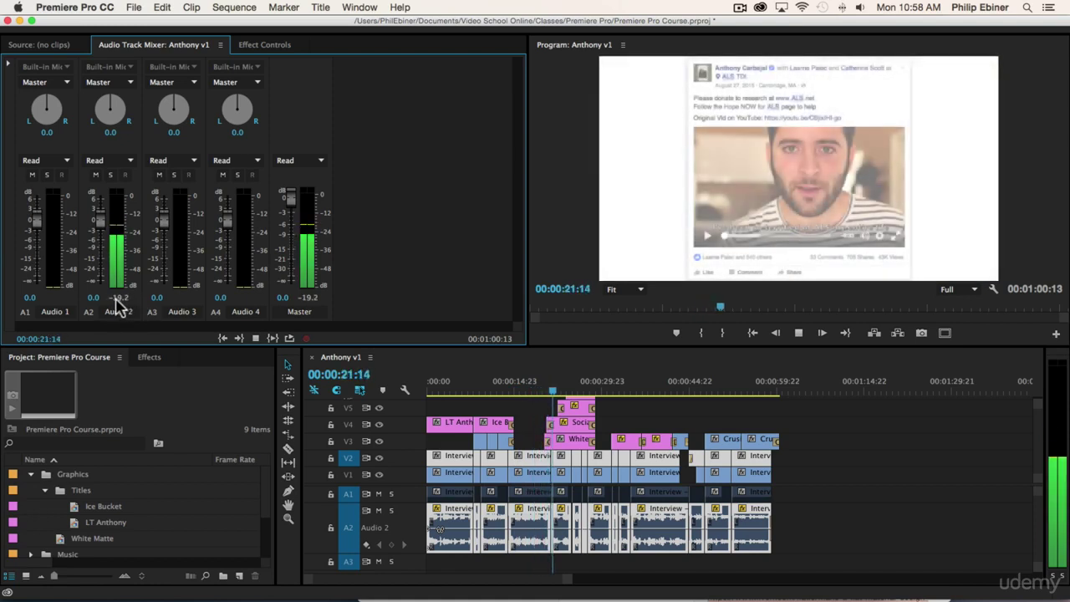
{"action": "key", "text": "space"}
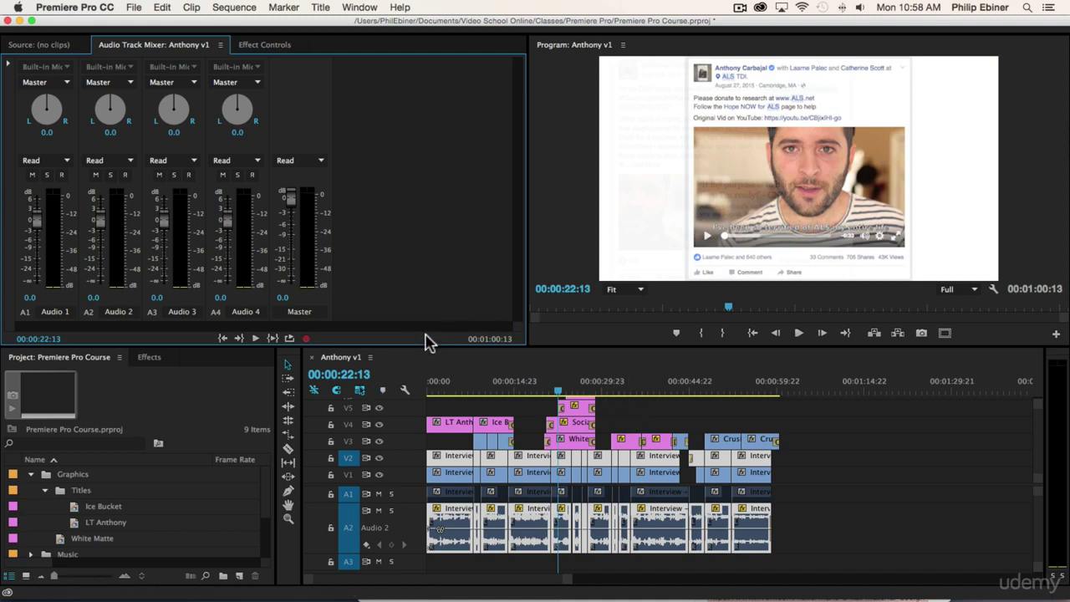
- Normalize all peaks of the selected A2 interview clips to -12 dB with Audio Gain
{"action": "right_click", "coordinate": [599, 512]}
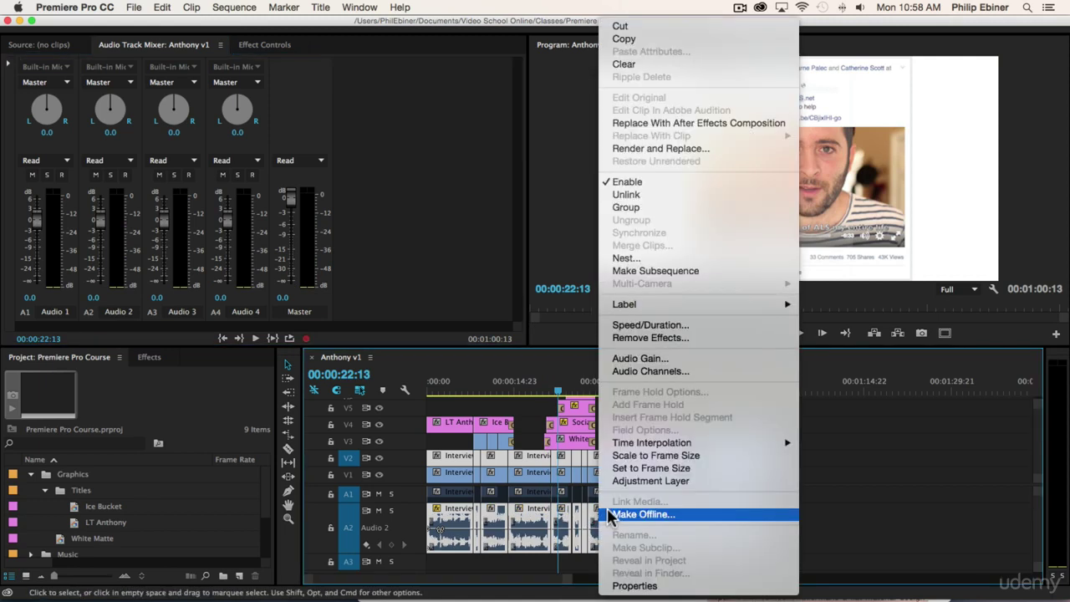
{"action": "left_click", "coordinate": [632, 359]}
{"action": "left_click", "coordinate": [479, 331]}
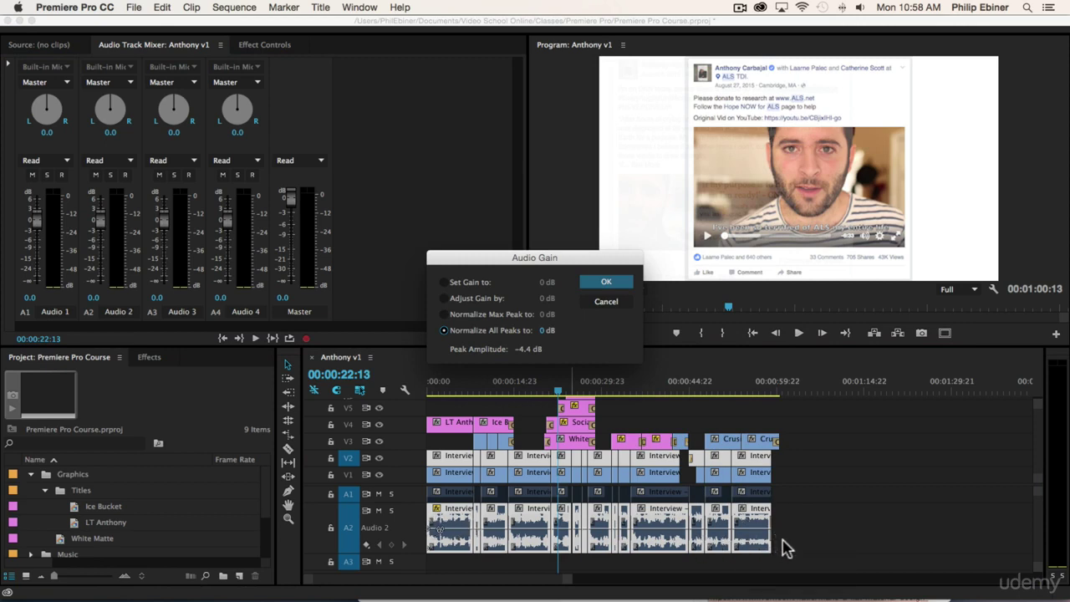
{"action": "left_click", "coordinate": [544, 331]}
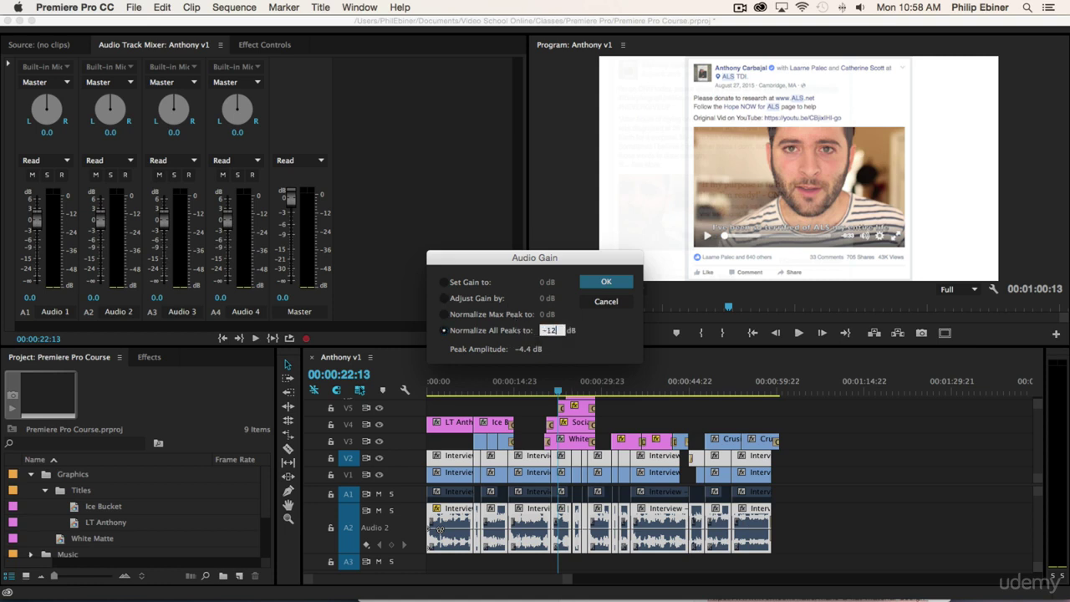
{"action": "left_click", "coordinate": [607, 281]}
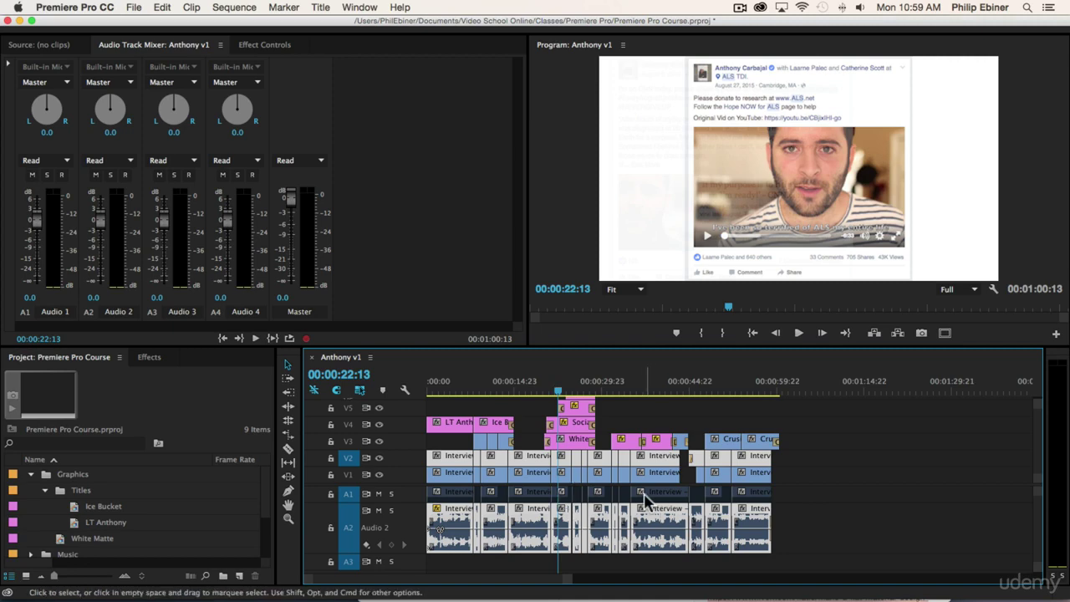
- Normalize all peaks of the selected A2 interview clips to -10 dB and check the gain applied to the last clip
{"action": "right_click", "coordinate": [598, 509]}
{"action": "left_click", "coordinate": [641, 357]}
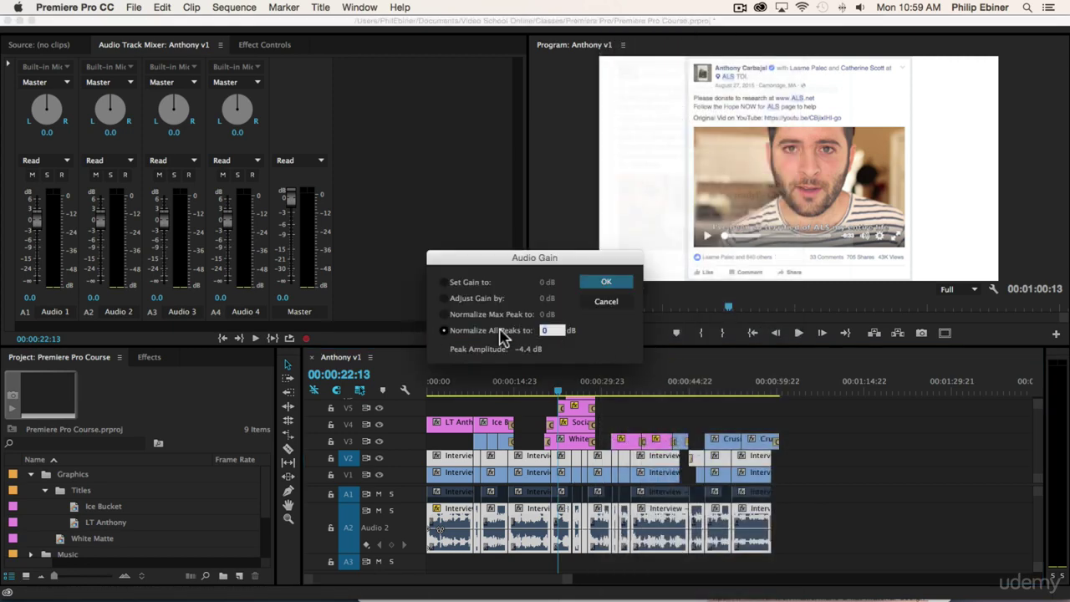
{"action": "type", "text": "-10"}
{"action": "key", "text": "Return"}
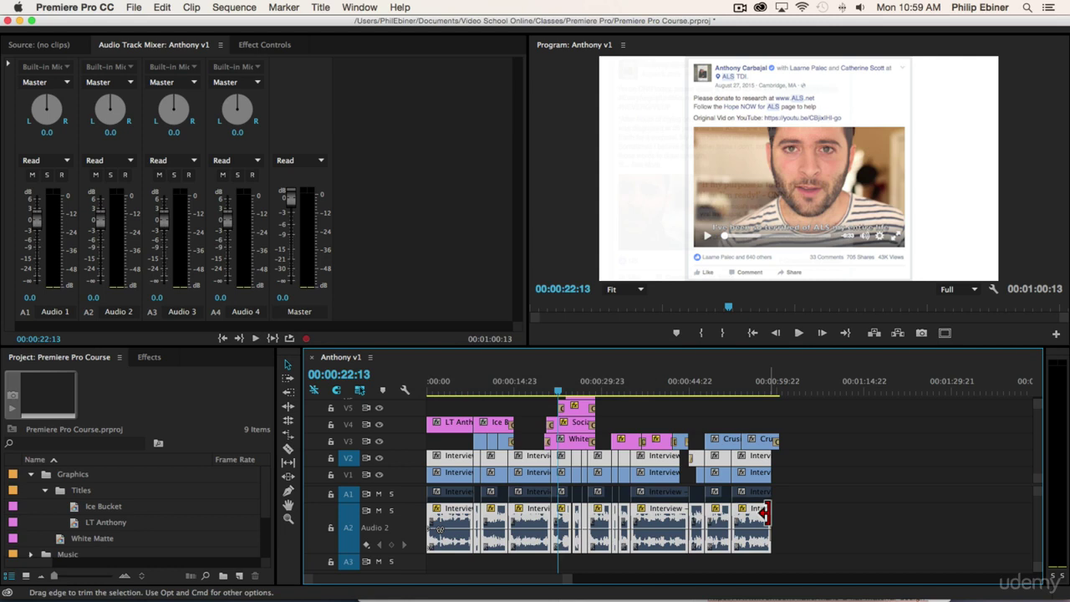
{"action": "mouse_move", "coordinate": [766, 513]}
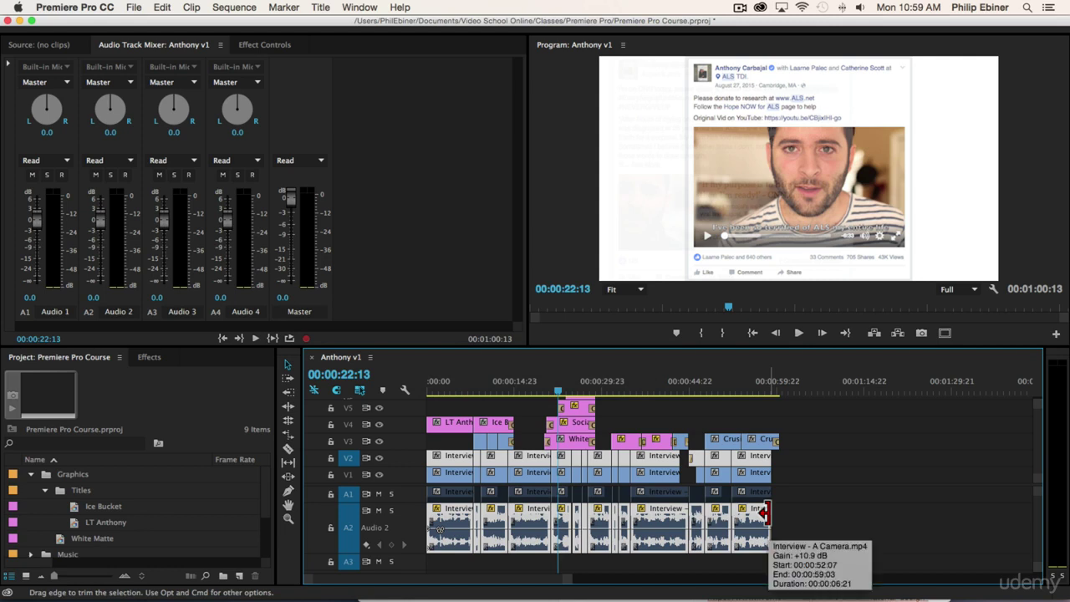
- Play the sequence from about 4 seconds and set the Audio 2 track volume to 0.2 dB in the Audio Track Mixer
{"action": "left_click", "coordinate": [858, 522]}
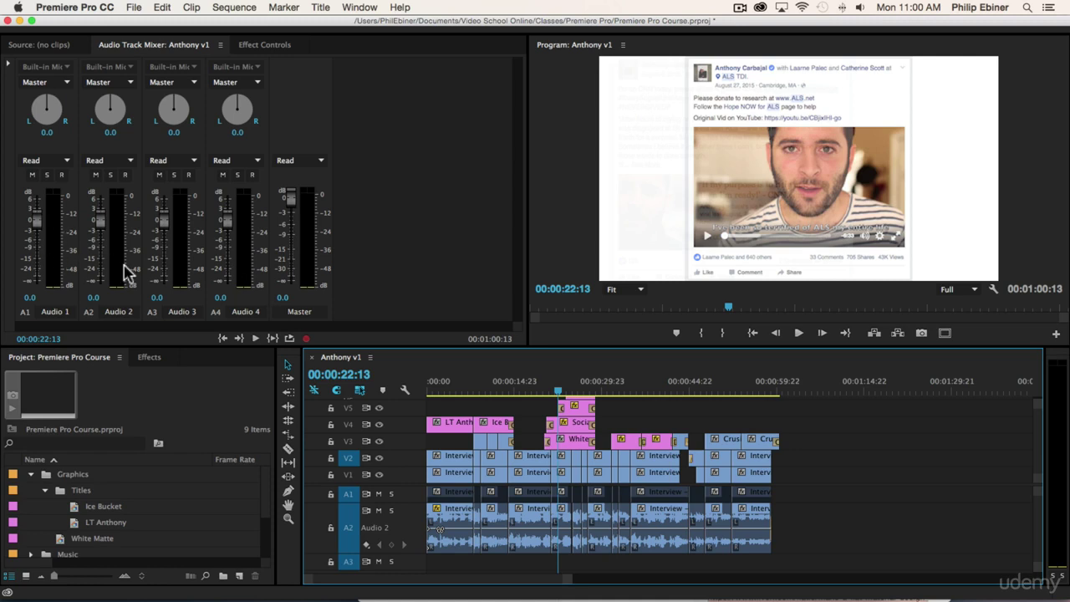
{"action": "left_click", "coordinate": [452, 390]}
{"action": "key", "text": "space"}
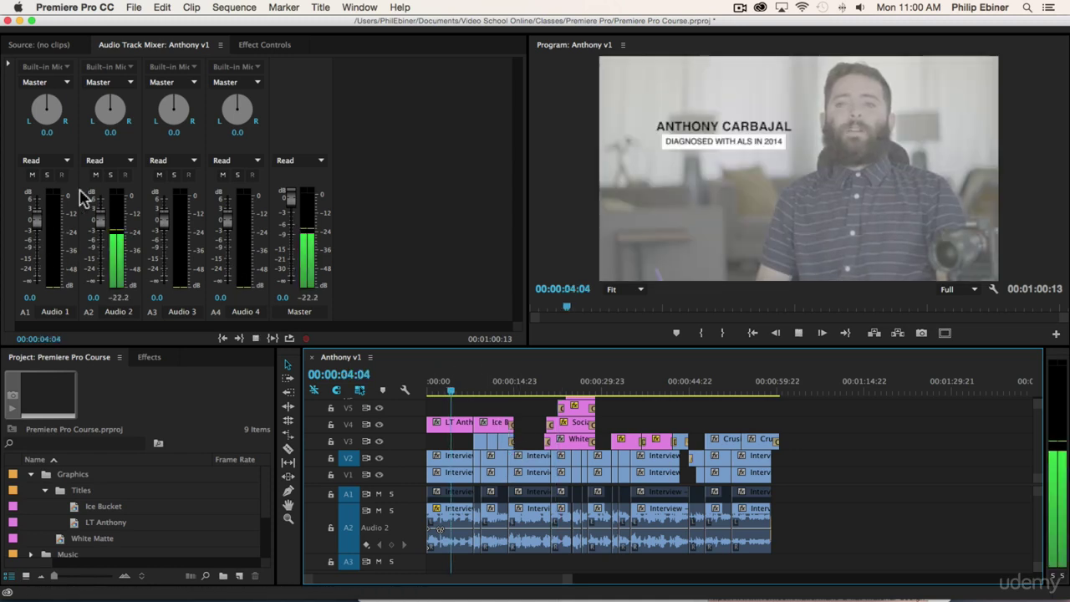
{"action": "mouse_move", "coordinate": [98, 226]}
{"action": "left_mouse_down"}
{"action": "mouse_move", "coordinate": [100, 284]}
{"action": "mouse_move", "coordinate": [105, 224]}
{"action": "left_mouse_up"}
{"action": "key", "text": "space"}
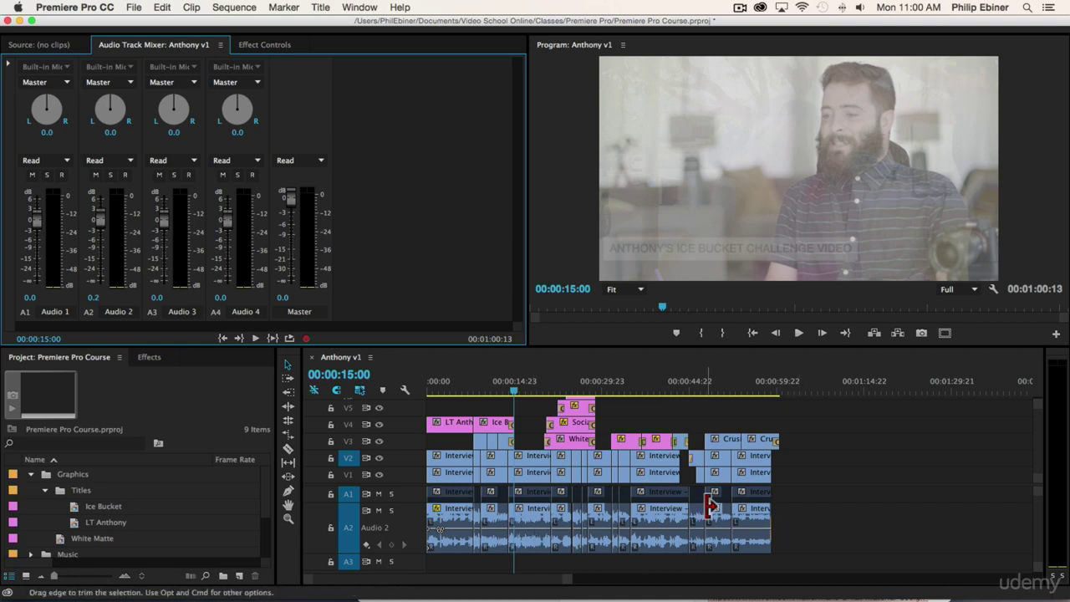
{"action": "key", "text": "super+s"}
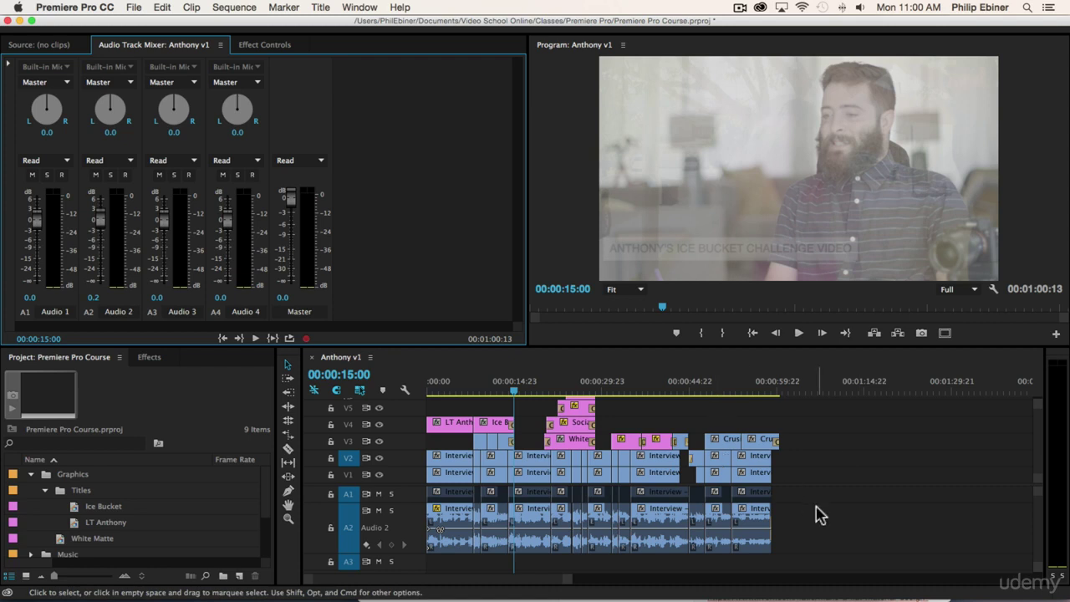
- Show the Audio Track Mixer's effects and sends area and browse the effects available for Audio 1, including Modulation and Filter and EQ
{"action": "left_click", "coordinate": [10, 67]}
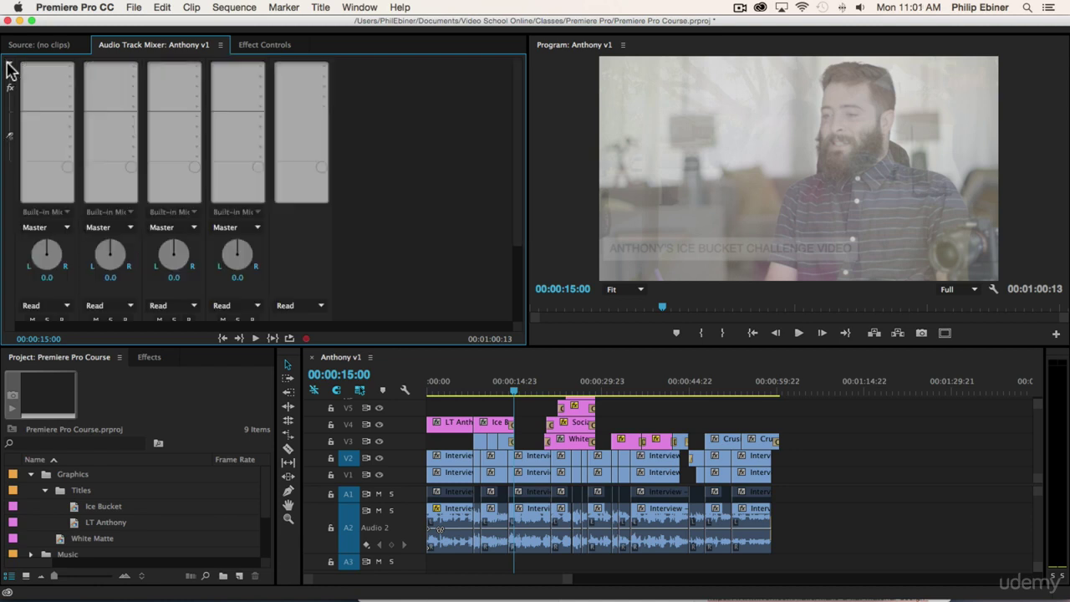
{"action": "left_click", "coordinate": [74, 67]}
{"action": "mouse_move", "coordinate": [76, 149]}
{"action": "mouse_move", "coordinate": [81, 171]}
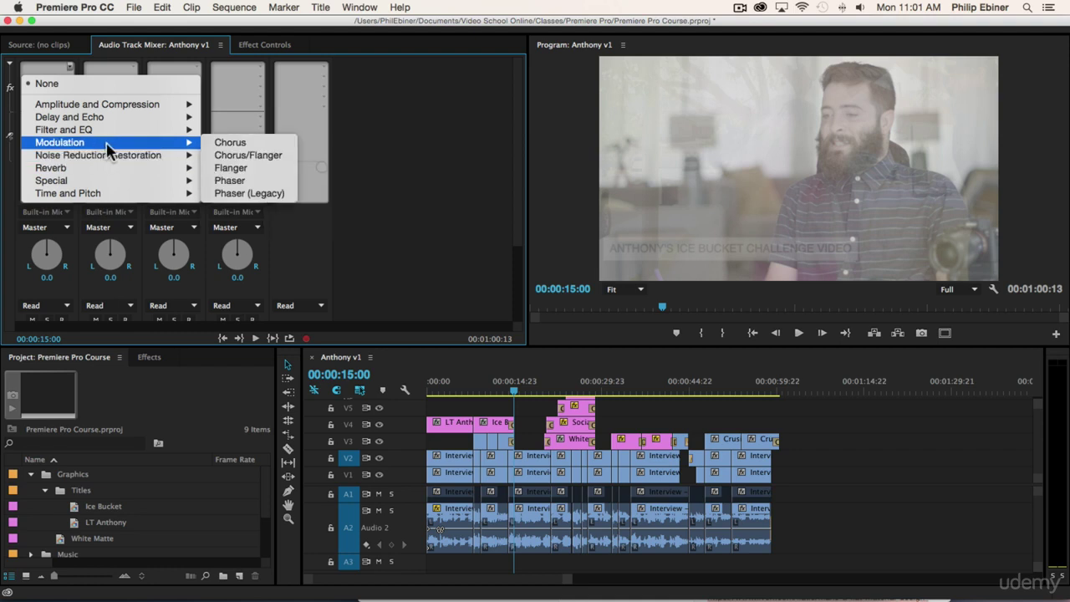
{"action": "mouse_move", "coordinate": [98, 131]}
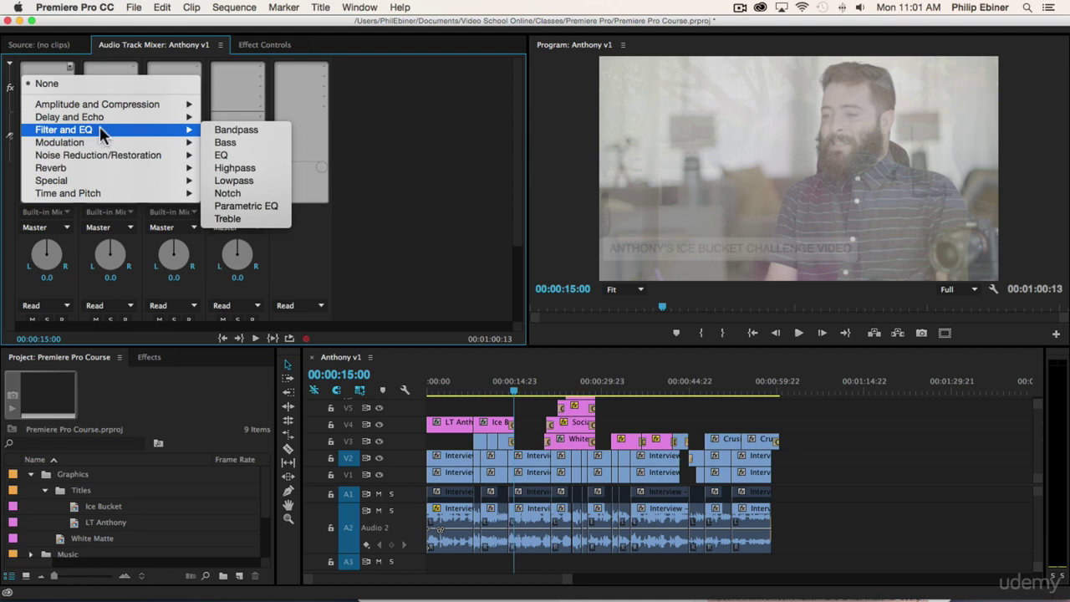
{"action": "left_click", "coordinate": [972, 499]}
{"action": "left_click_drag", "start_coordinate": [510, 428], "coordinate": [513, 429]}
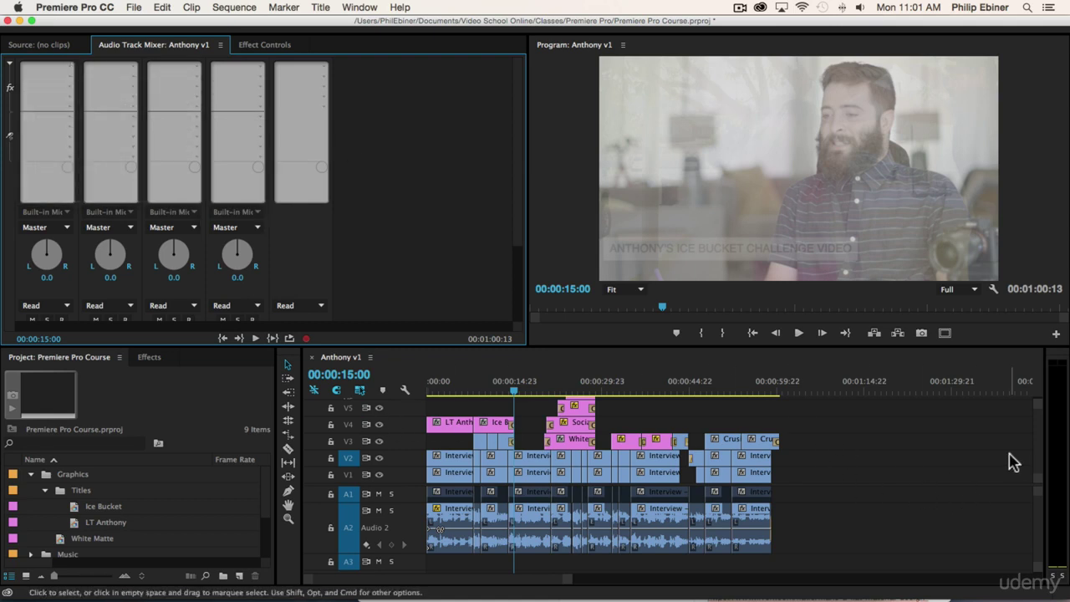
- Examine the first five A2 interview clips one by one and inspect the waveforms further along, placing the playhead at 00:00:30:08
{"action": "left_click", "coordinate": [458, 517]}
{"action": "left_click", "coordinate": [490, 516]}
{"action": "left_click", "coordinate": [535, 516]}
{"action": "left_click", "coordinate": [563, 517]}
{"action": "left_click", "coordinate": [577, 518]}
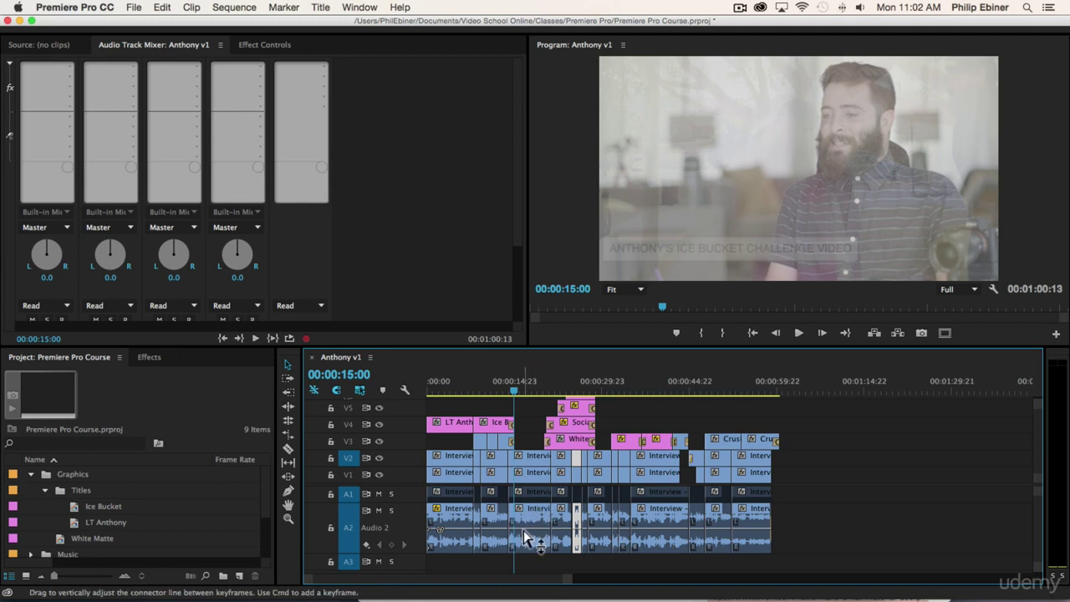
{"action": "mouse_move", "coordinate": [523, 530]}
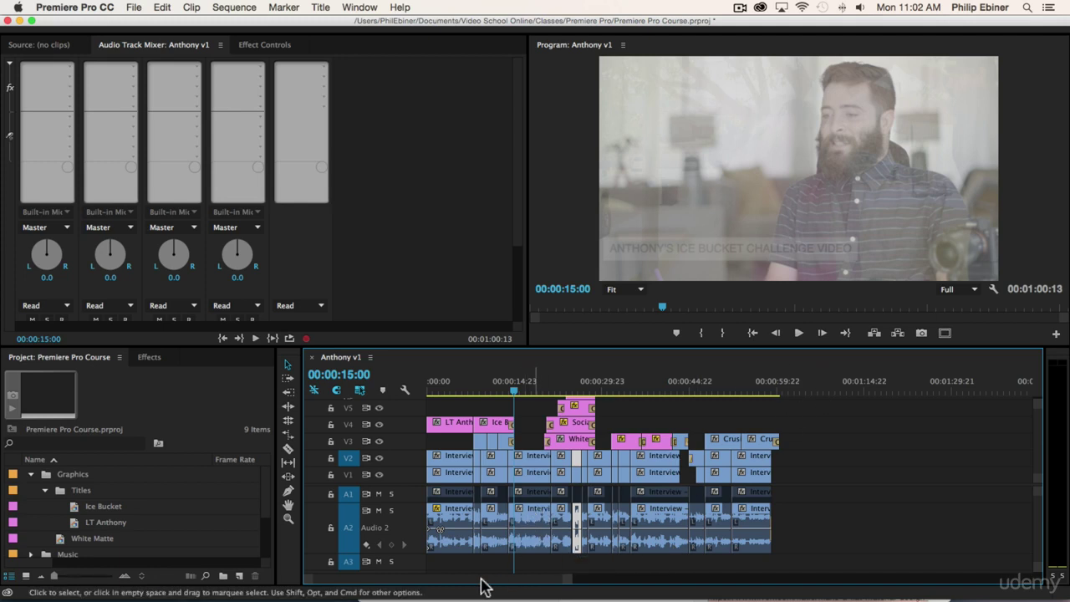
{"action": "key", "text": "equal"}
{"action": "key", "text": "equal"}
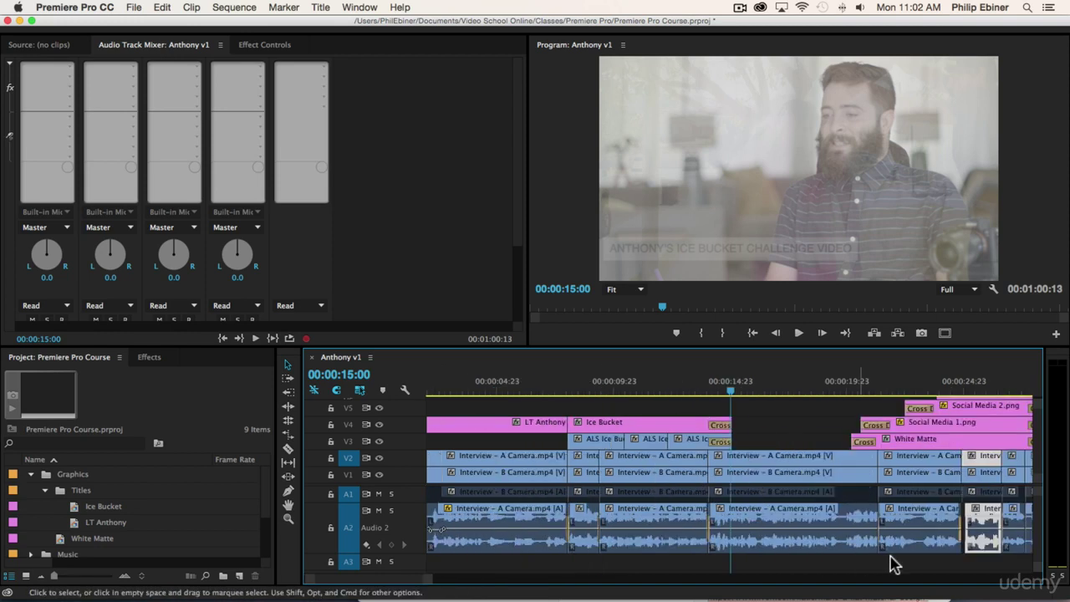
{"action": "scroll", "coordinate": [982, 543], "scroll_direction": "right", "scroll_amount": 6}
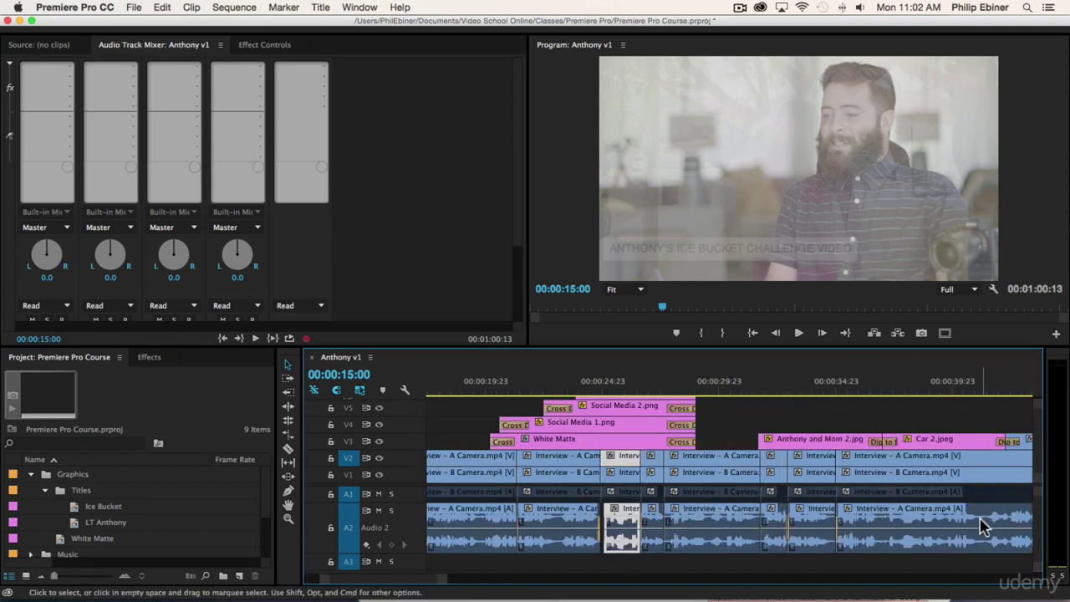
{"action": "left_click", "coordinate": [728, 385]}
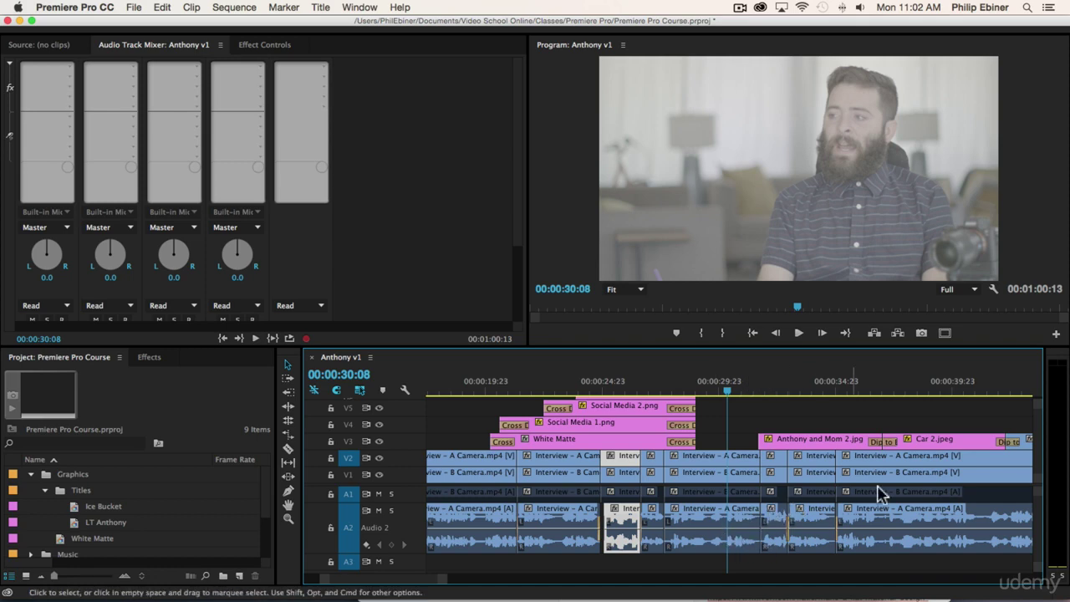
{"action": "key", "text": "minus"}
{"action": "key", "text": "minus"}
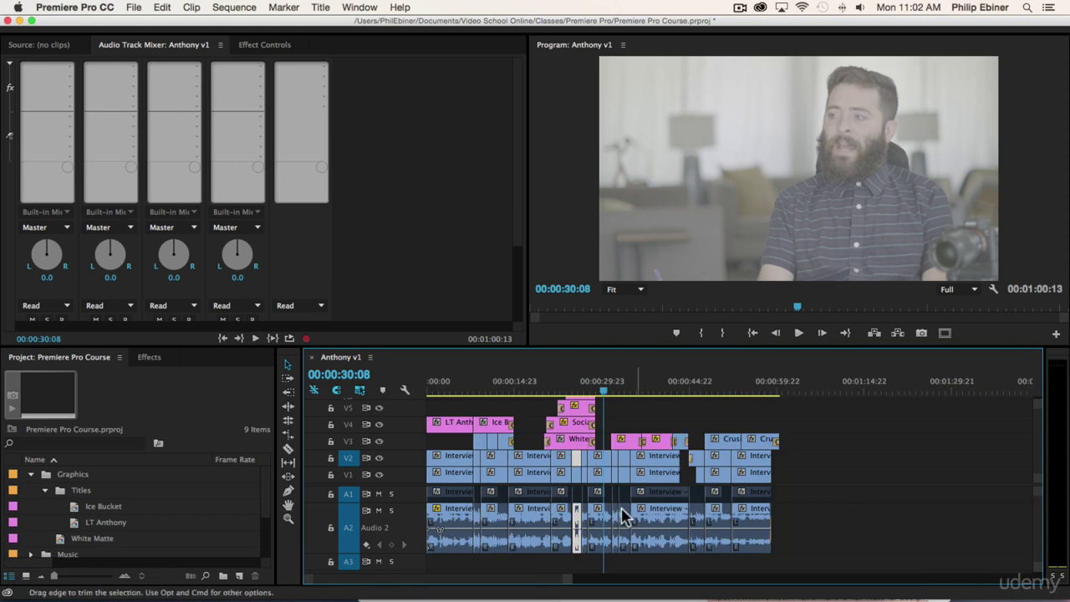